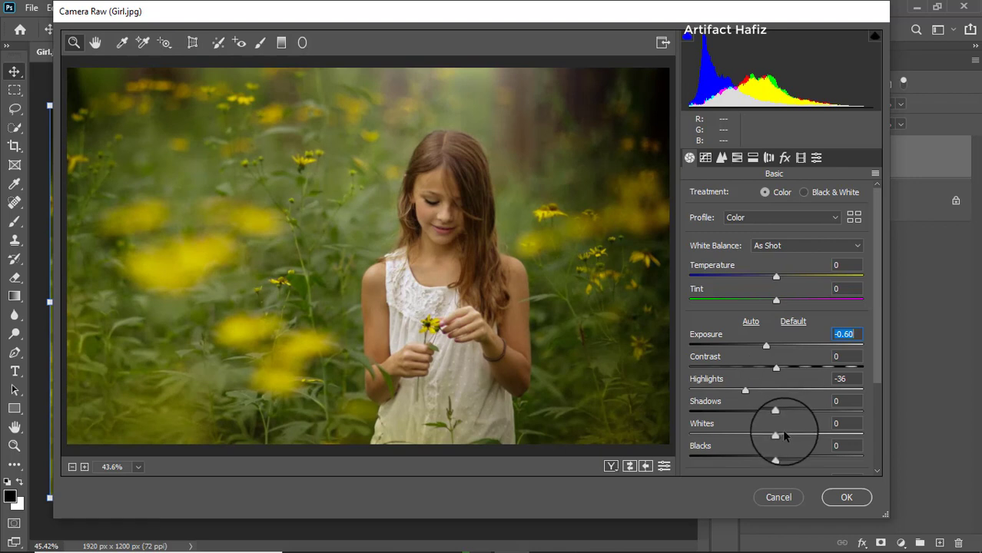
- Adjust the basic tones with Whites +44, Shadows +22, Blacks -23 and Clarity +8
drag(776, 435, 816, 436)
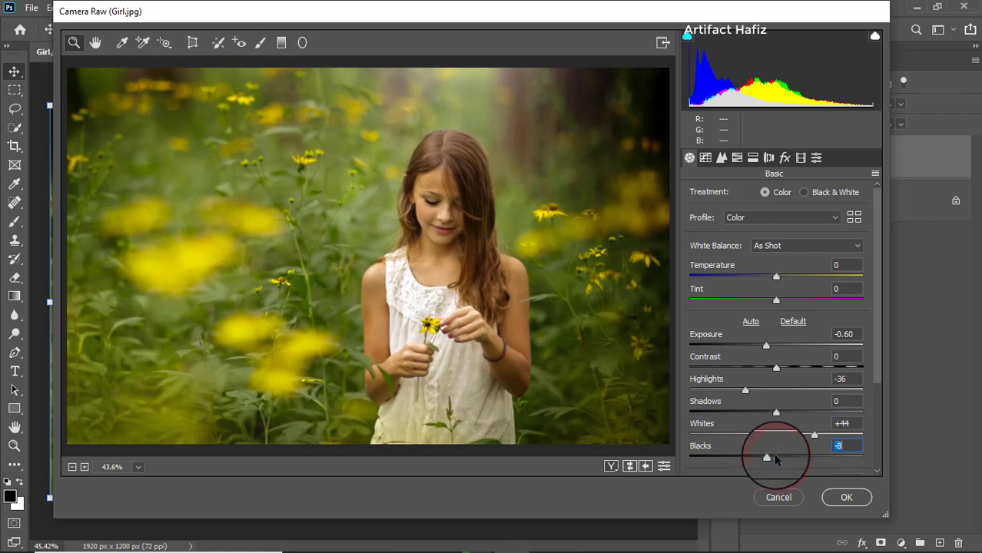
drag(774, 459, 762, 457)
drag(776, 412, 793, 408)
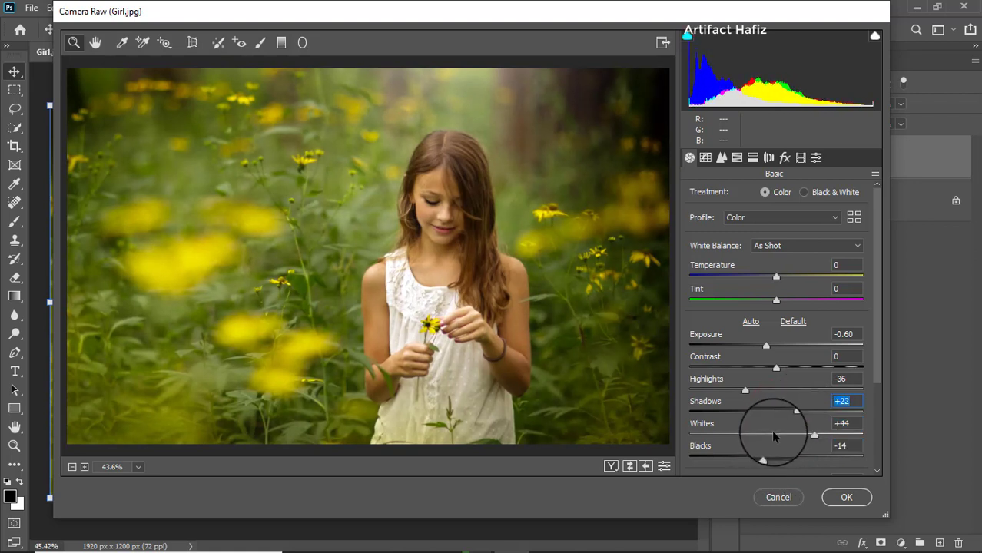
drag(763, 457, 750, 459)
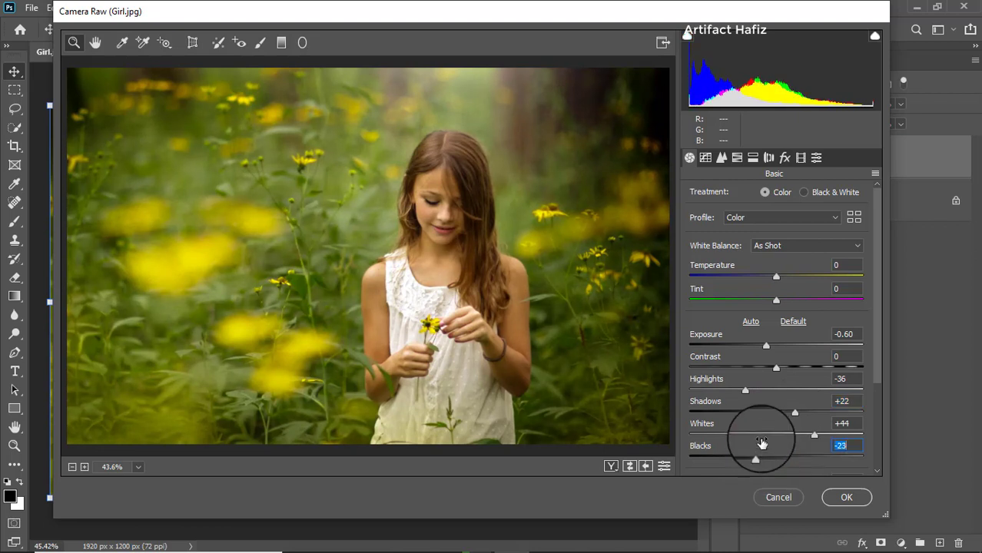
scroll(767, 403, down, 3)
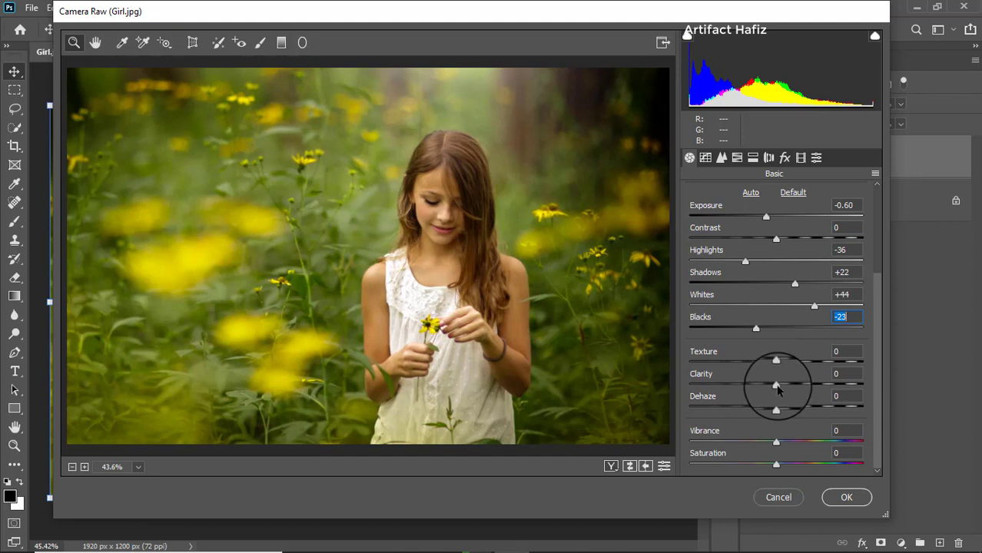
drag(778, 389, 784, 385)
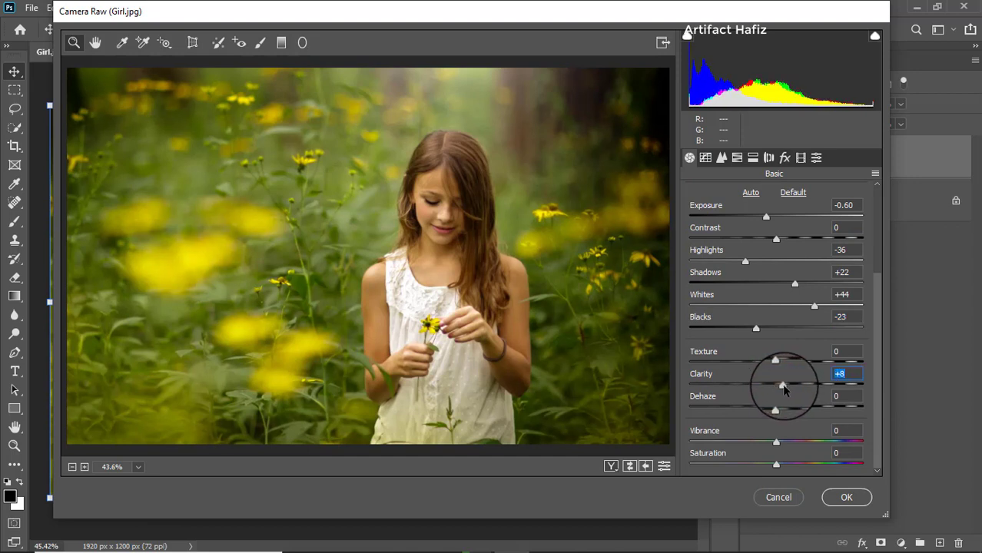
- Set HSL saturation to Reds +23, Oranges -13, Yellows +39, Greens -45, and HSL luminance to Yellows -20, Greens -29
click(737, 158)
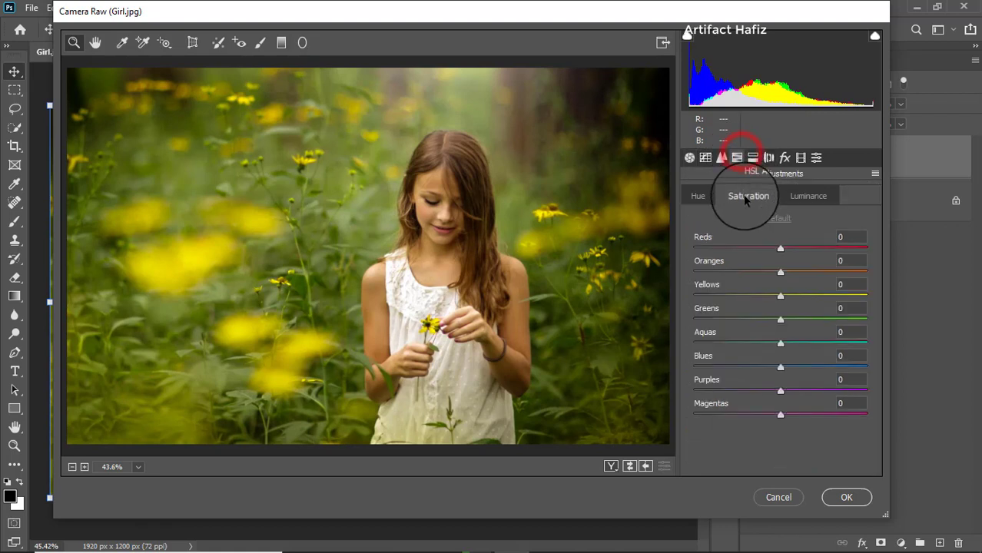
drag(779, 251, 763, 276)
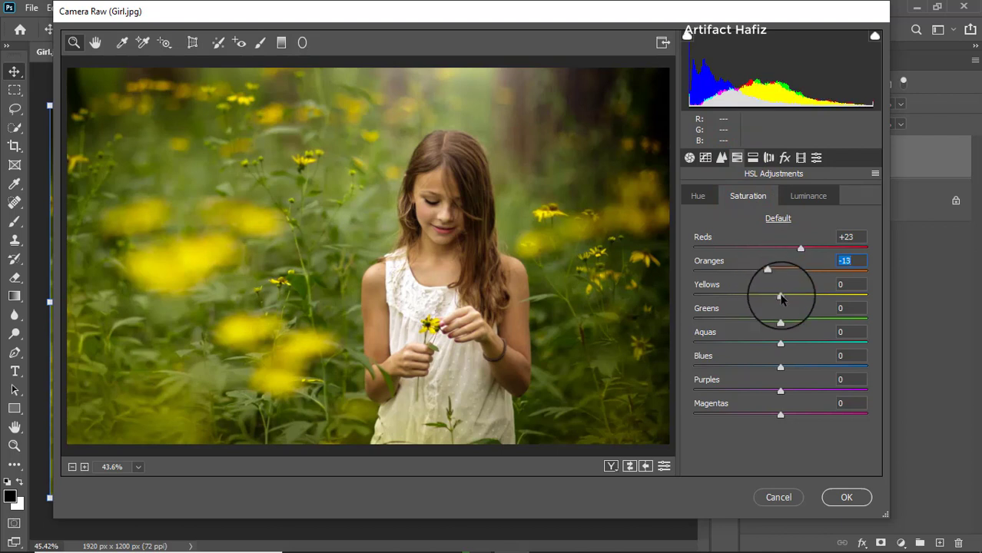
drag(780, 298, 818, 294)
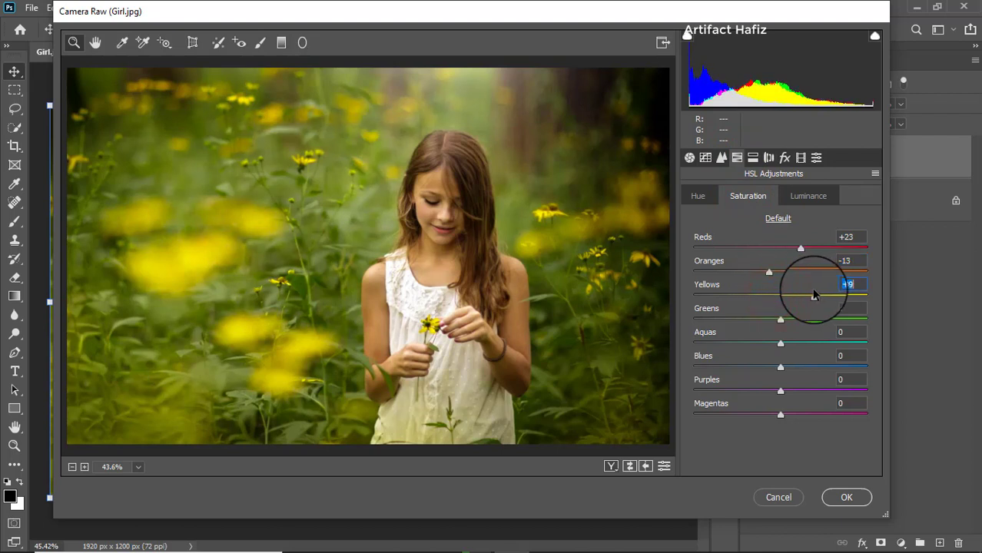
drag(780, 319, 728, 335)
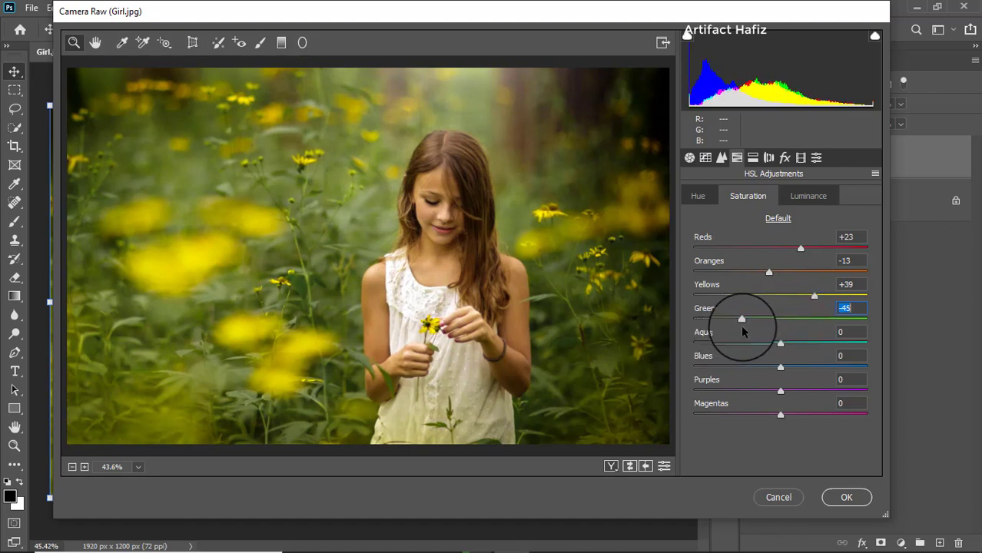
click(791, 196)
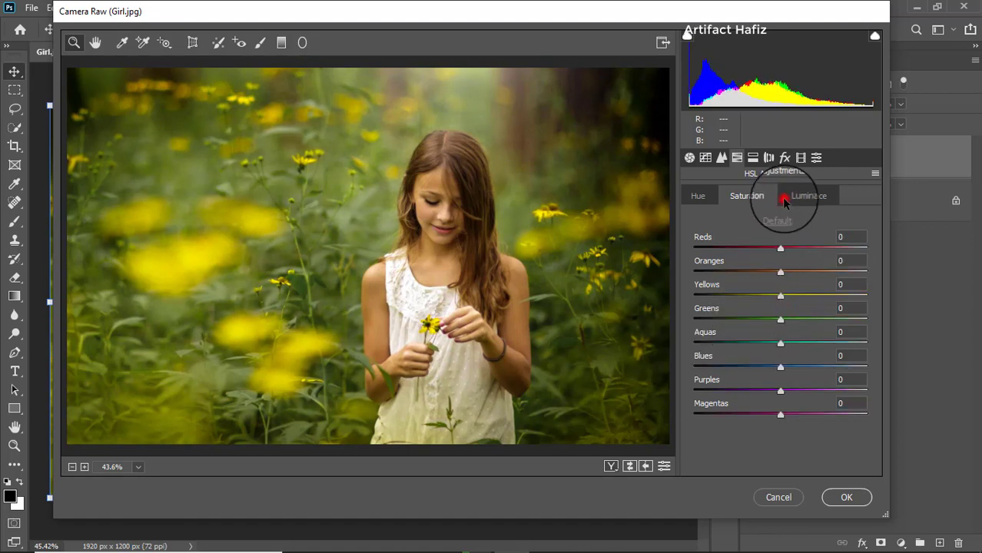
drag(779, 297, 754, 321)
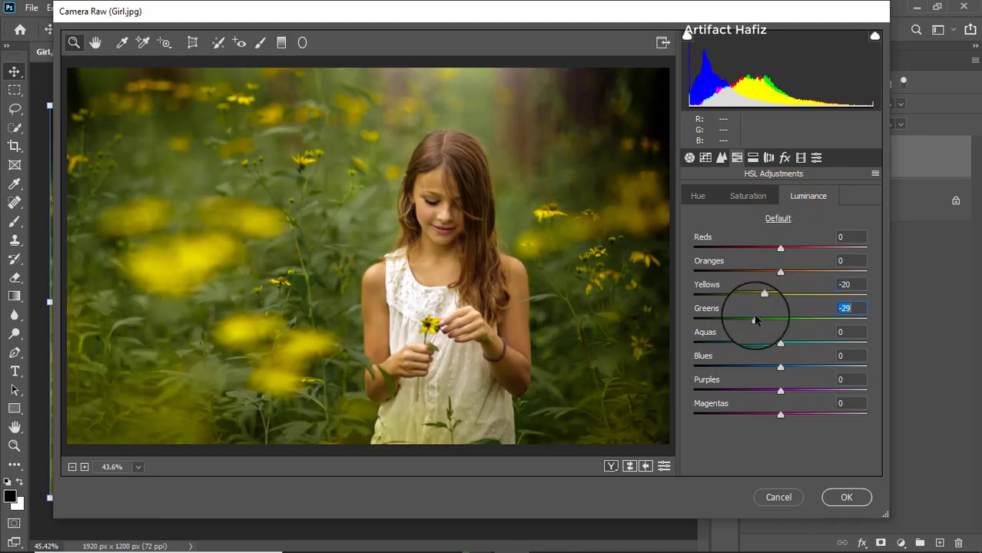
- Shift the HSL hue of Greens to -32 and Yellows to +18, and set the Yellows saturation to -16
click(709, 195)
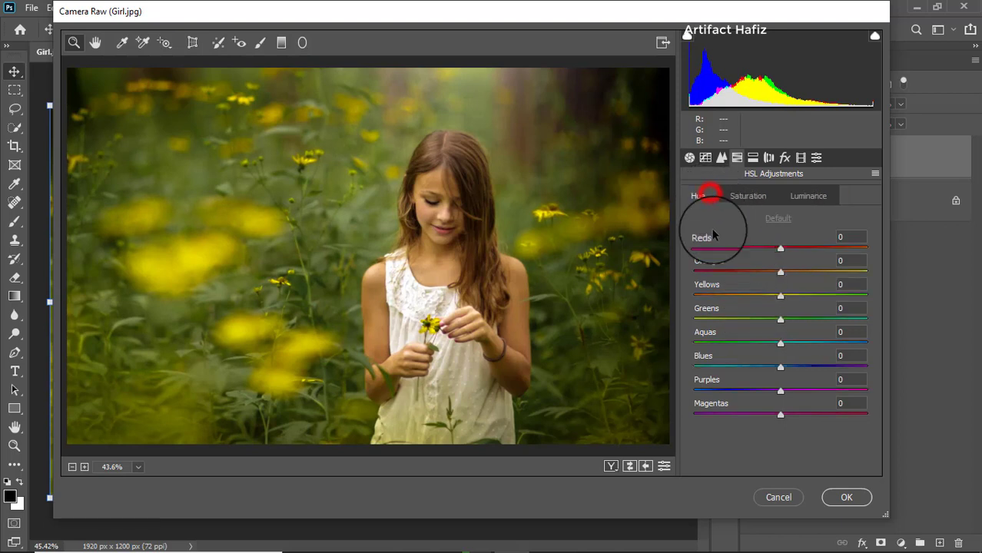
drag(780, 319, 753, 321)
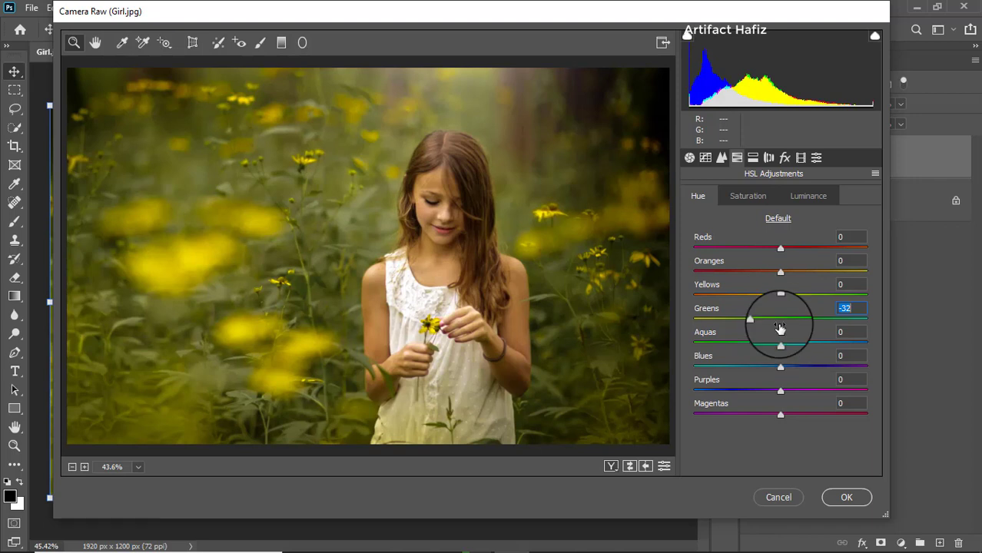
drag(746, 302, 795, 313)
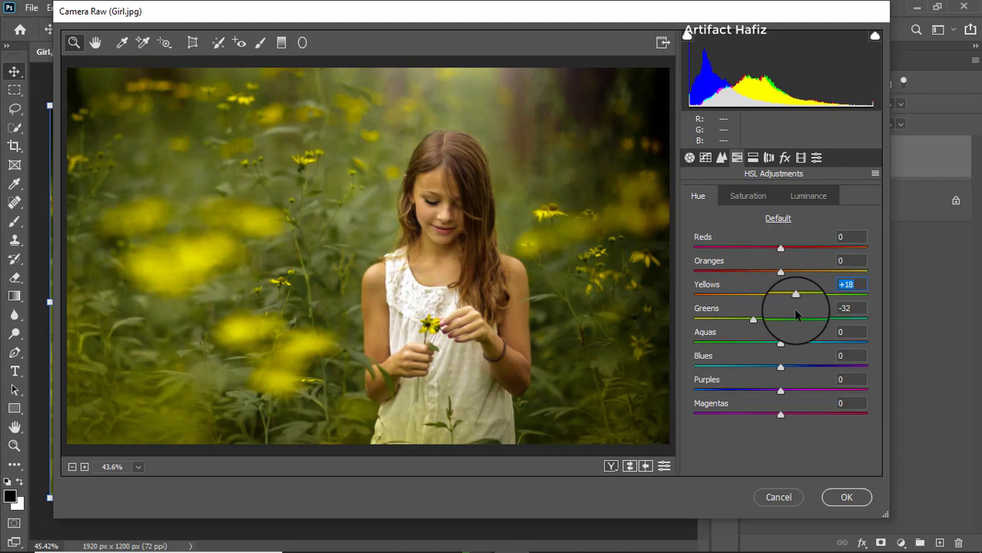
click(747, 198)
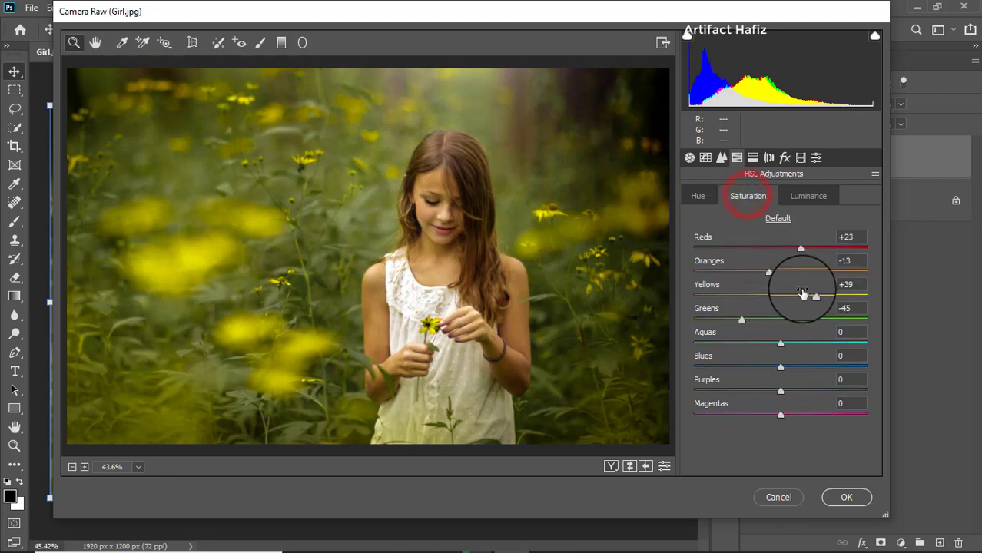
drag(814, 298, 762, 301)
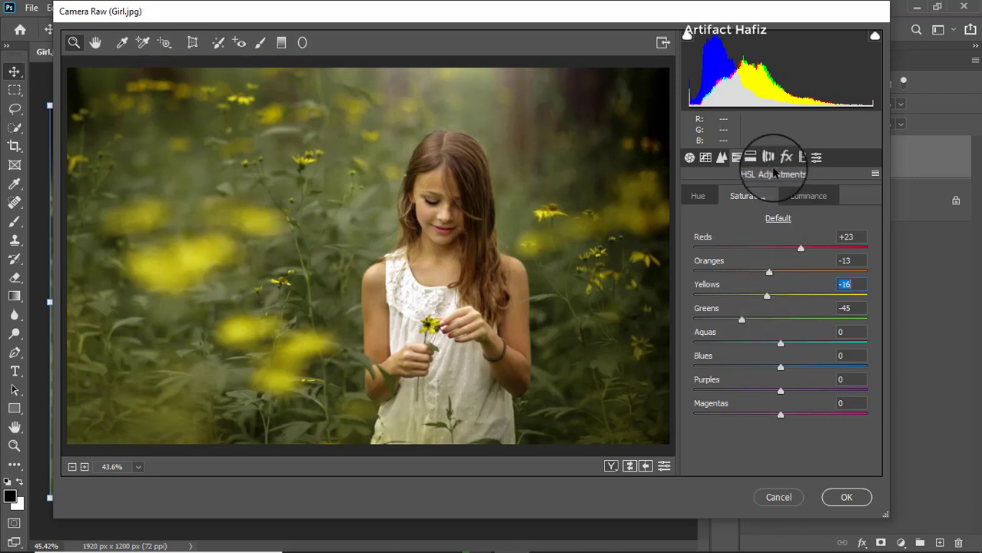
- Apply split toning with shadows at hue 273 and saturation 10, and highlights at hue 237 and saturation 5
click(753, 158)
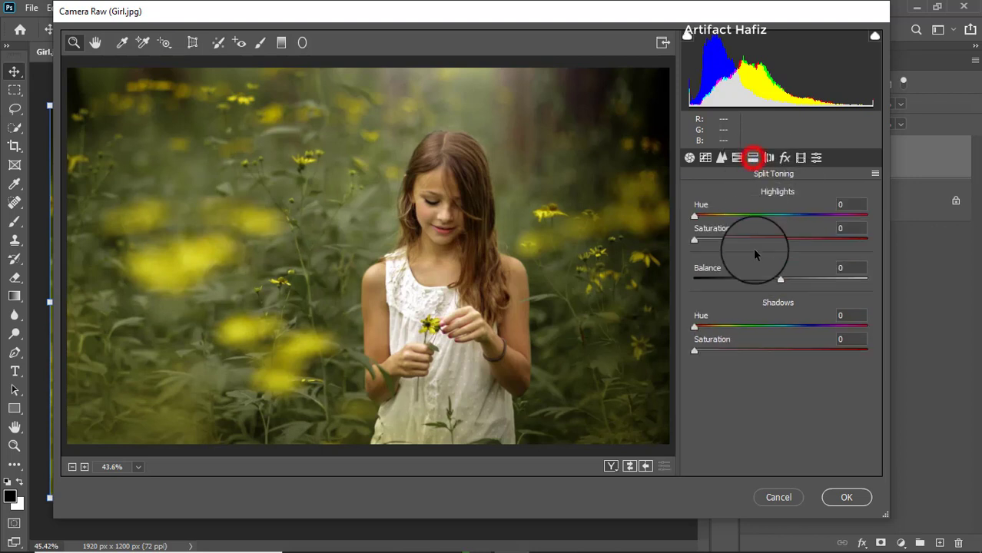
drag(693, 351, 796, 351)
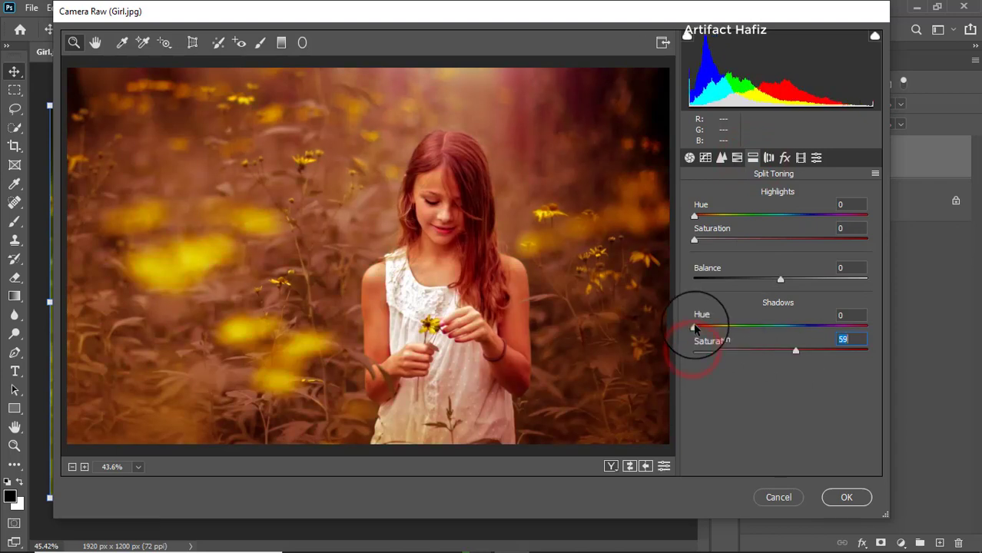
drag(695, 323, 708, 353)
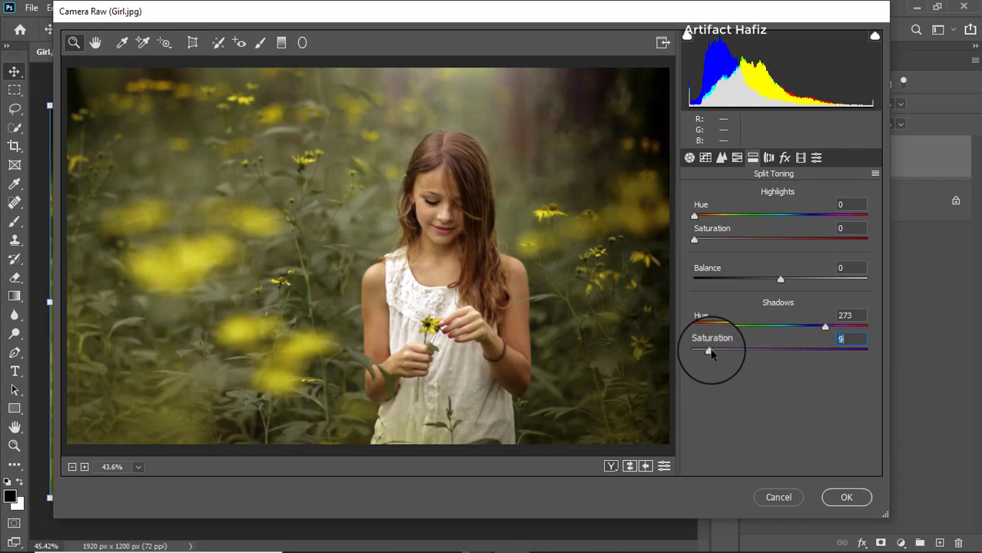
drag(694, 239, 752, 235)
drag(694, 212, 809, 222)
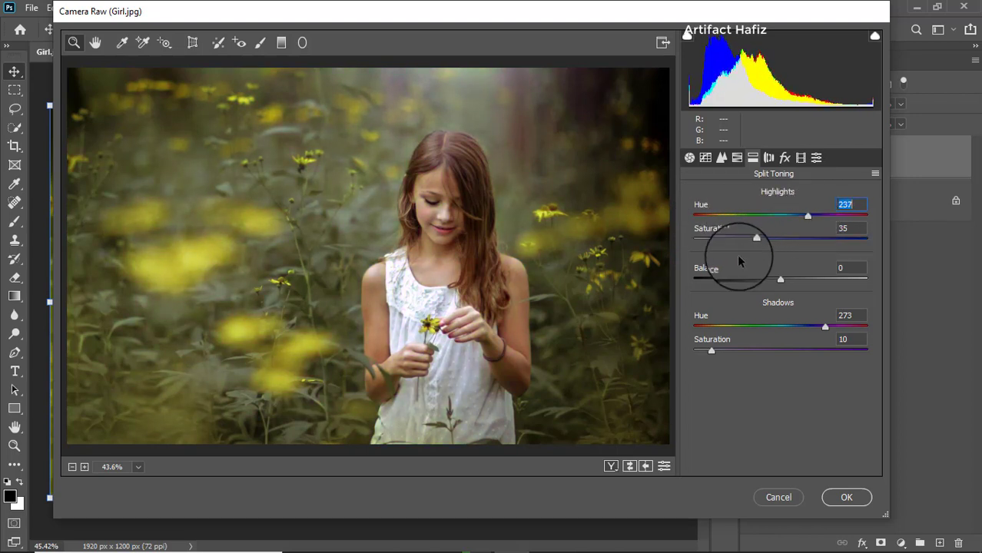
drag(722, 242, 705, 243)
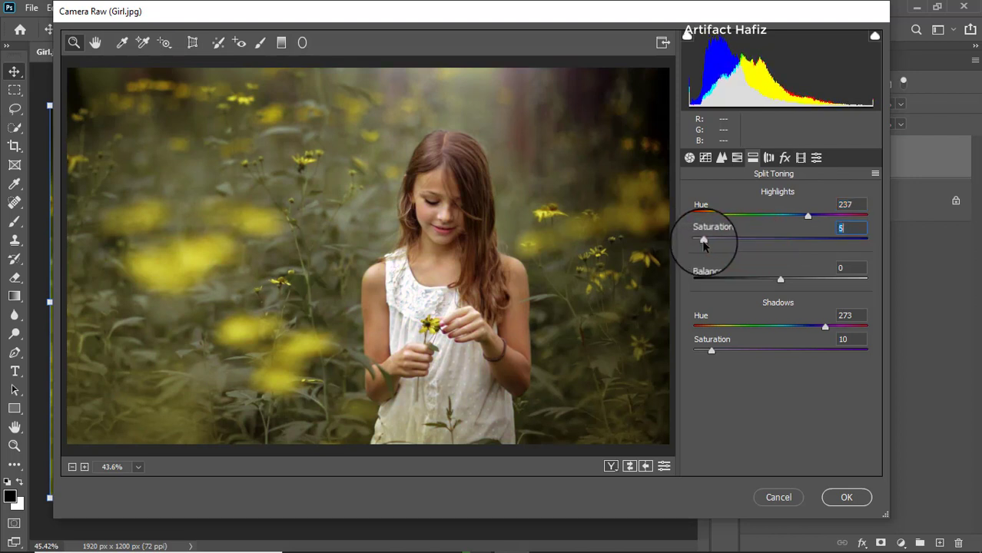
- Set the photo's sharpening amount to 16
click(721, 157)
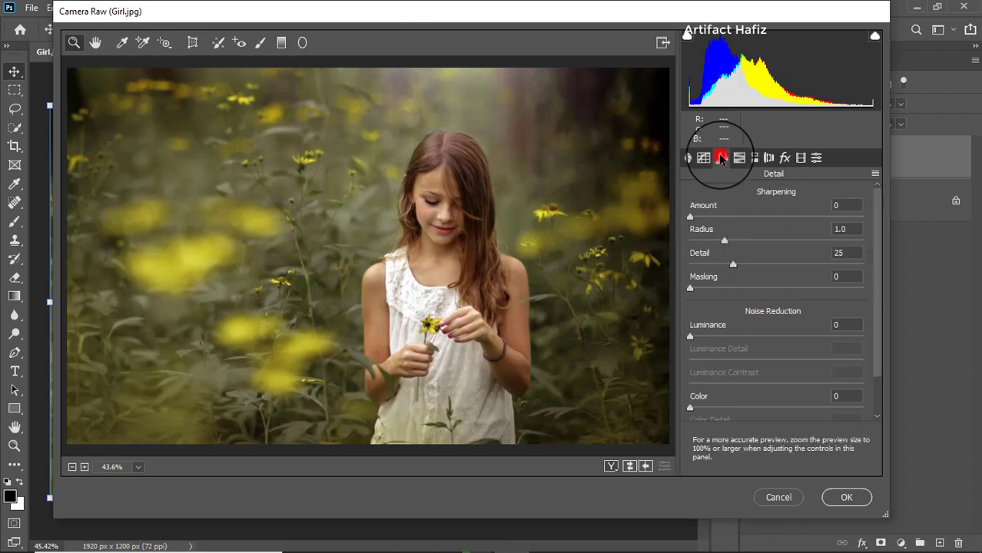
drag(692, 216, 708, 214)
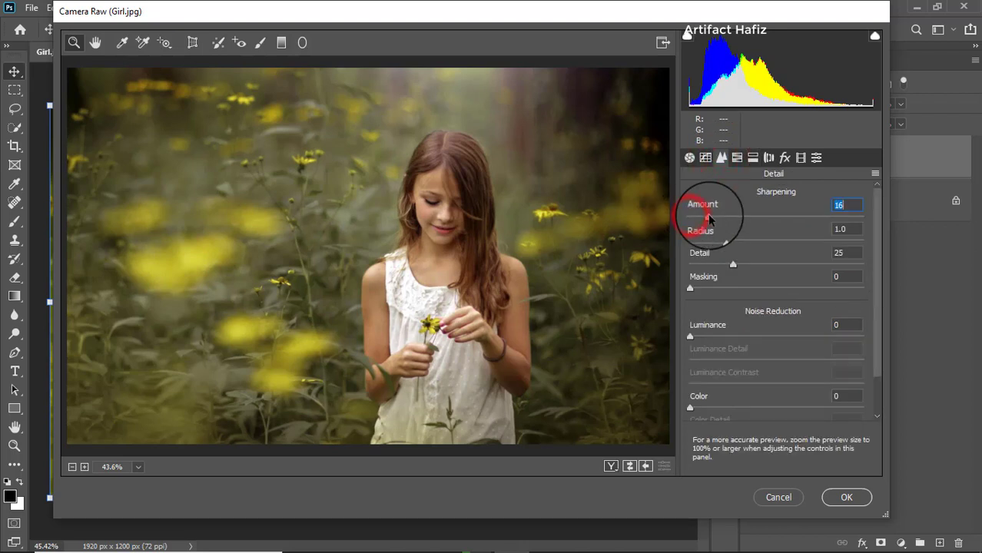
- Shape the RGB point curve with a highlight point, a shadow point at input 76, output 69, and the black point's output at 4
click(705, 158)
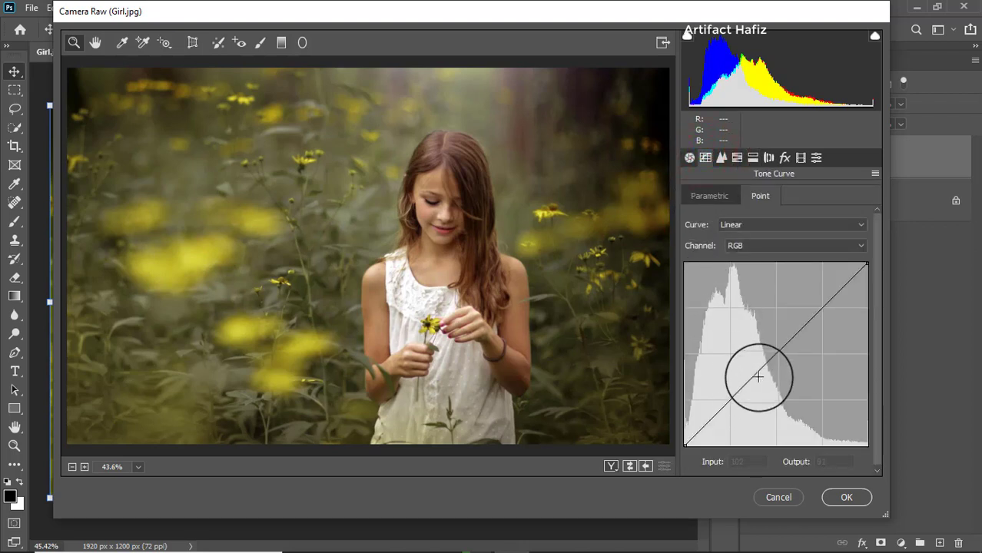
drag(726, 400, 735, 394)
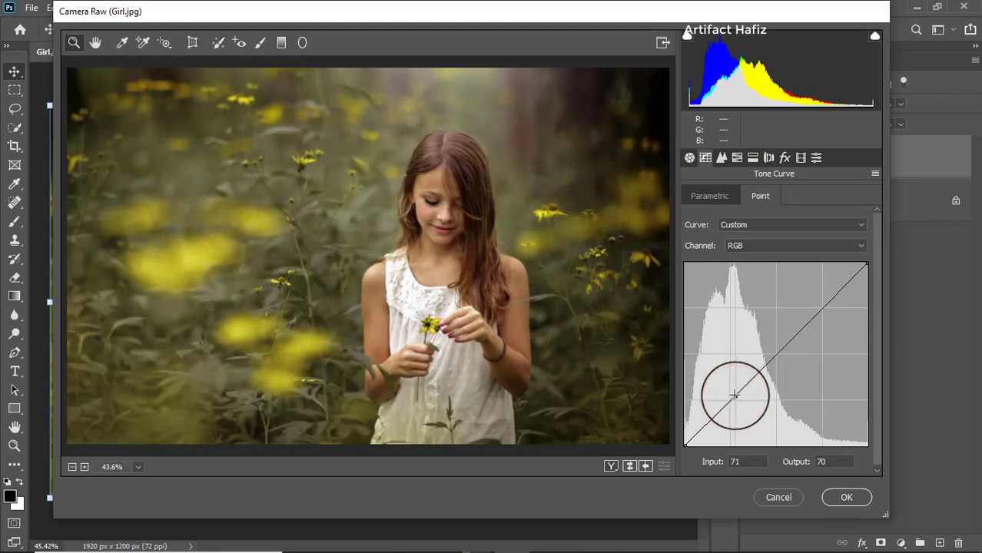
click(820, 305)
drag(735, 395, 738, 396)
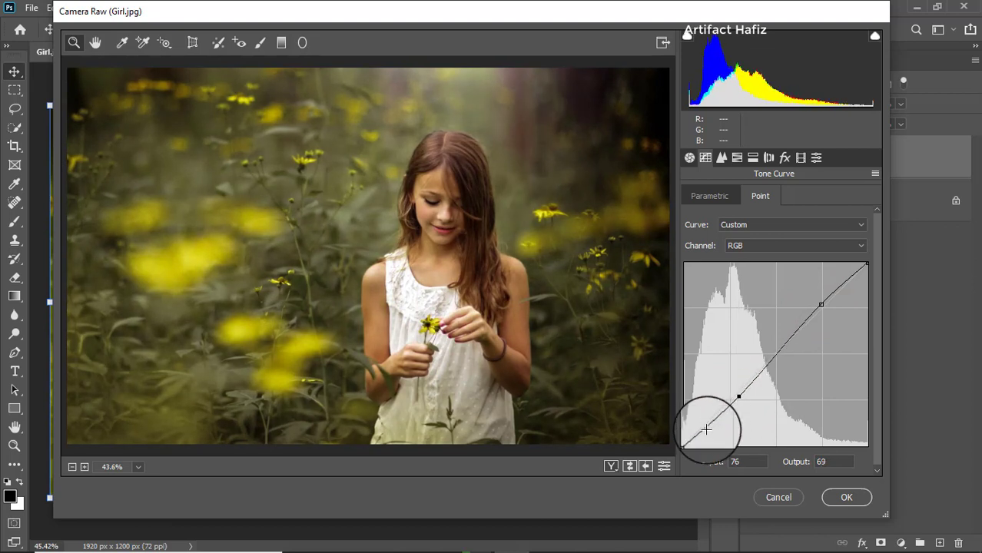
drag(683, 445, 683, 443)
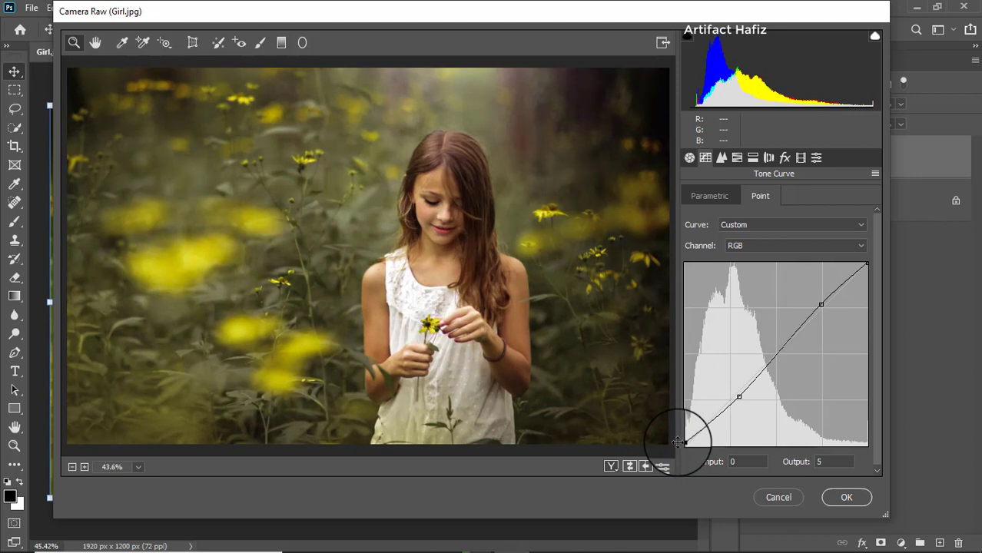
drag(676, 441, 679, 443)
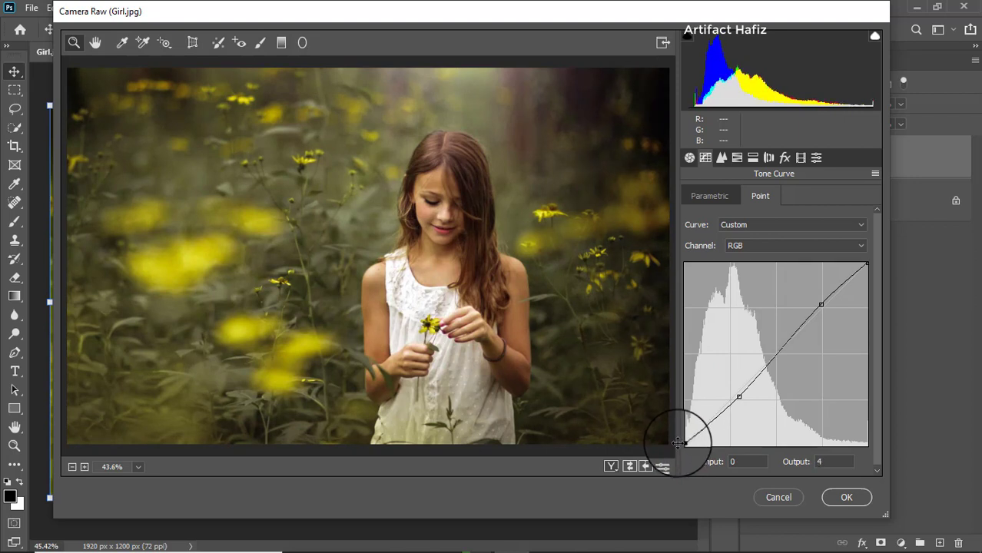
click(844, 462)
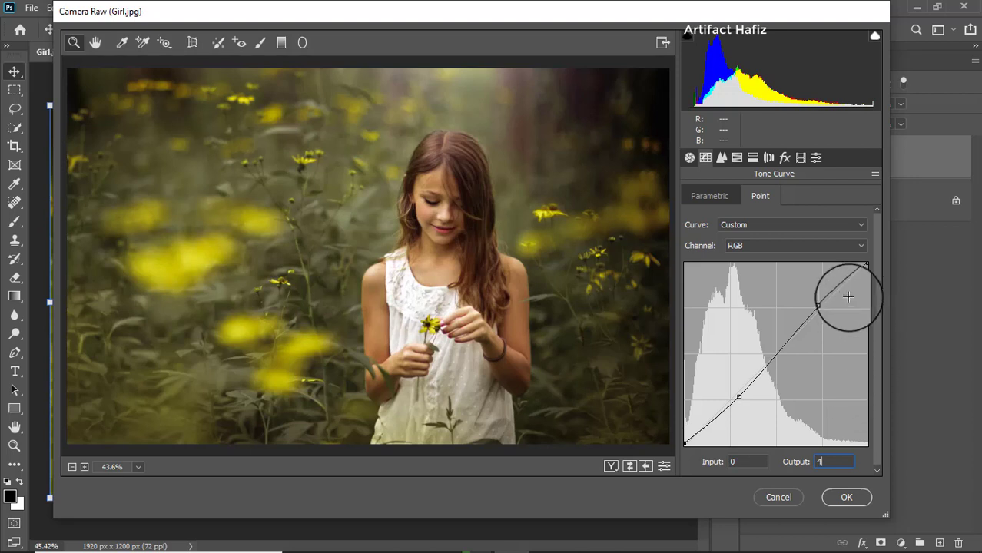
- Raise the black point of the Blue channel's point curve to output 2
click(756, 245)
click(737, 292)
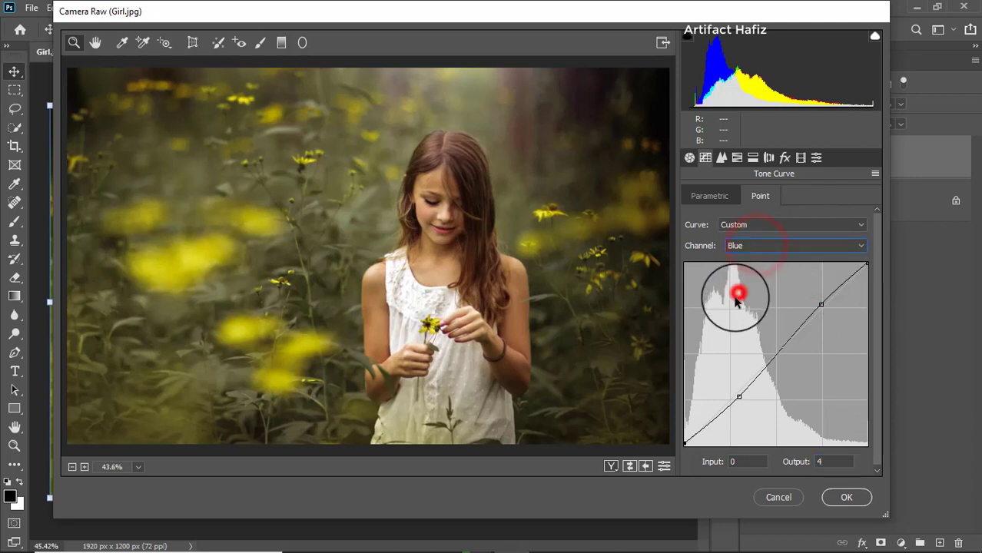
click(686, 444)
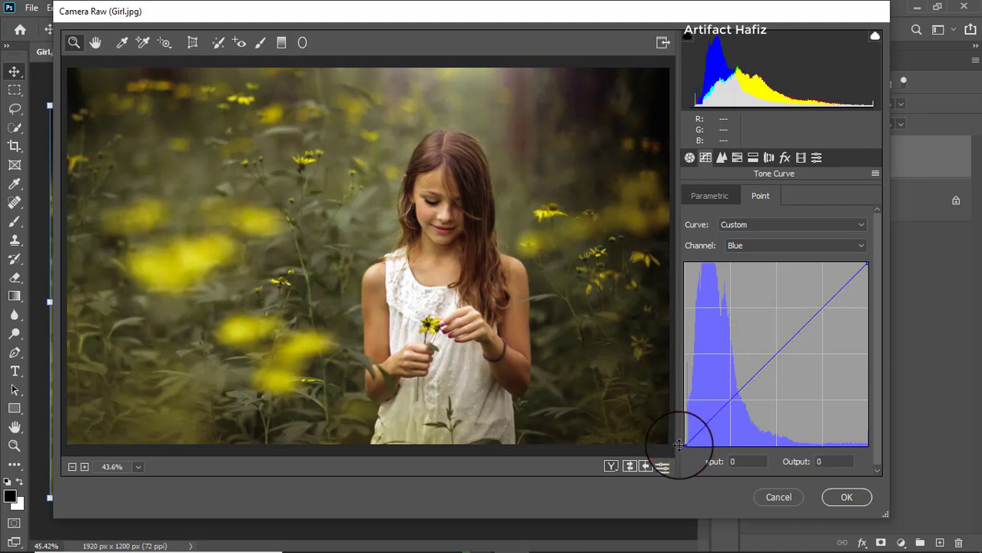
click(832, 462)
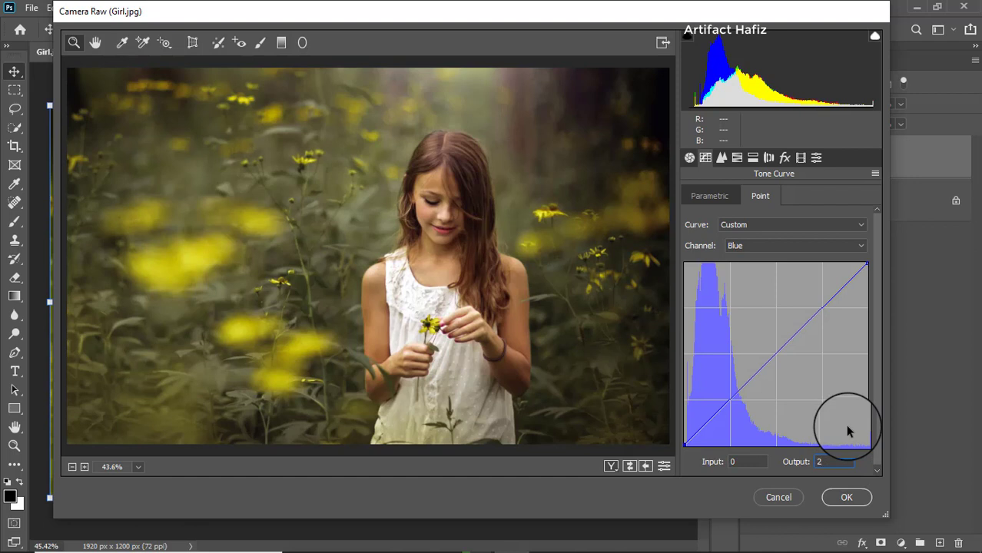
- Calibrate the primary hues to Red -5, Green -23 and Blue -8
click(801, 158)
drag(779, 295, 777, 301)
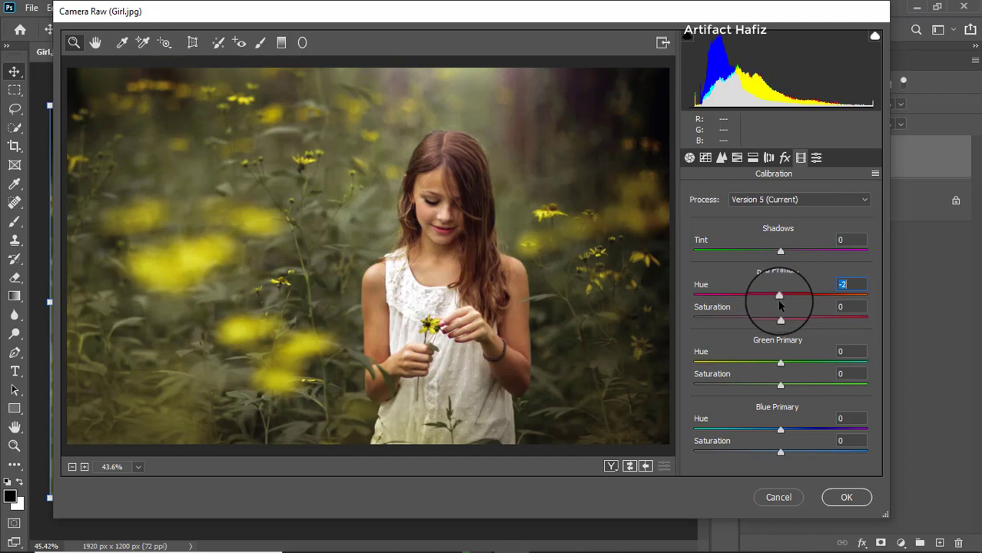
mouse_move(780, 362)
mouse_down()
mouse_move(798, 359)
mouse_move(764, 366)
mouse_up()
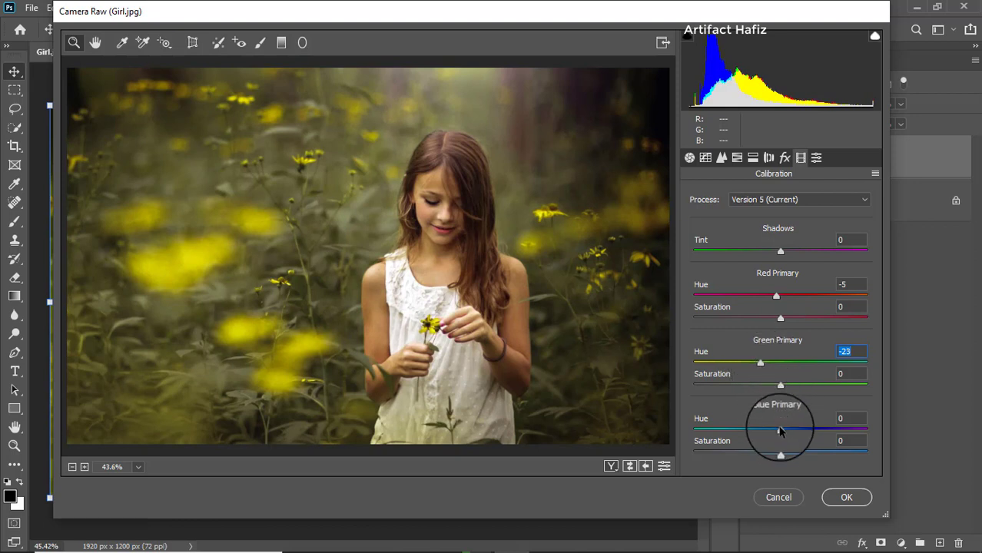
mouse_move(779, 428)
mouse_down()
mouse_move(773, 437)
mouse_move(800, 434)
mouse_move(771, 438)
mouse_up()
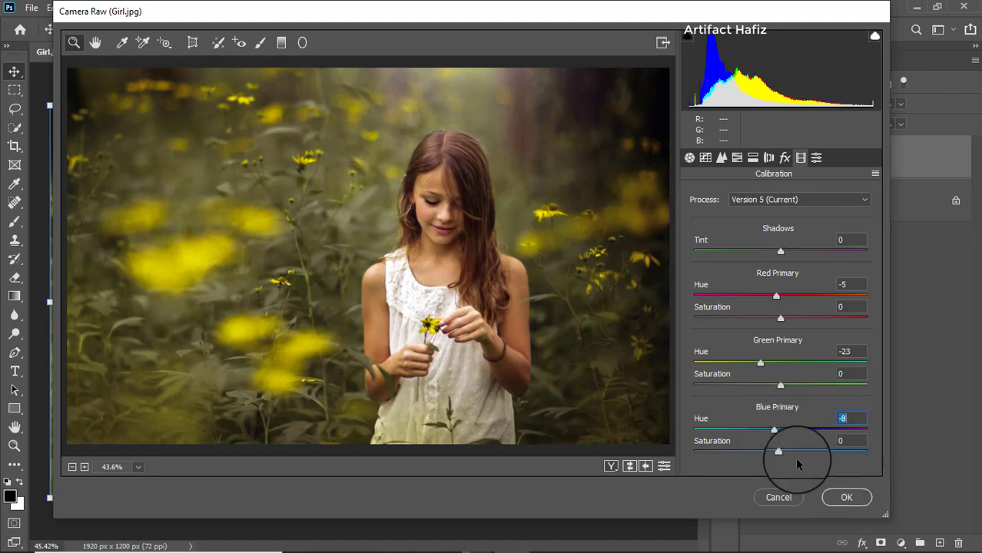
- Fine-tune the Blue Primary saturation and apply the Camera Raw adjustments to the photo
click(777, 452)
click(845, 497)
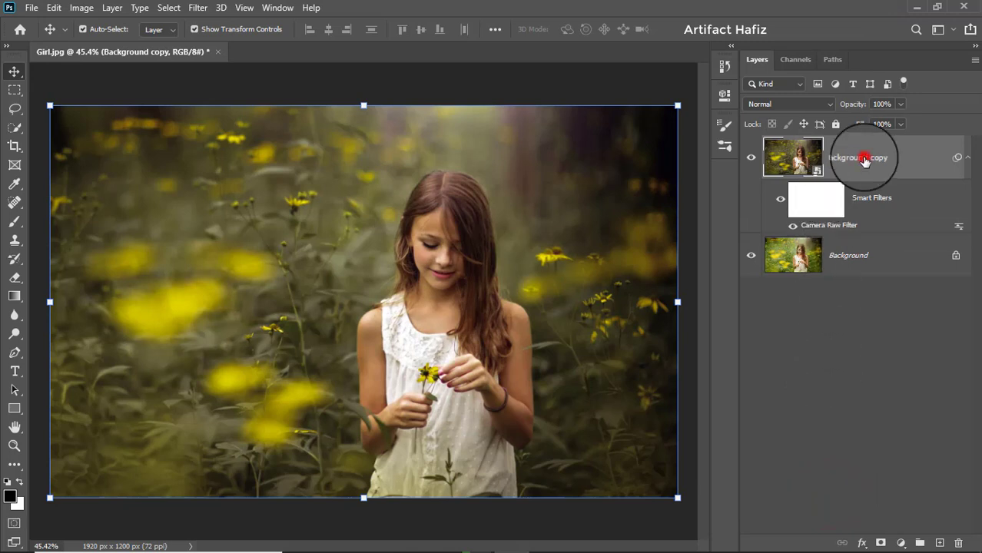
- Stamp all visible layers into a new layer on top and convert it for smart filters
key(ctrl+shift+alt+e)
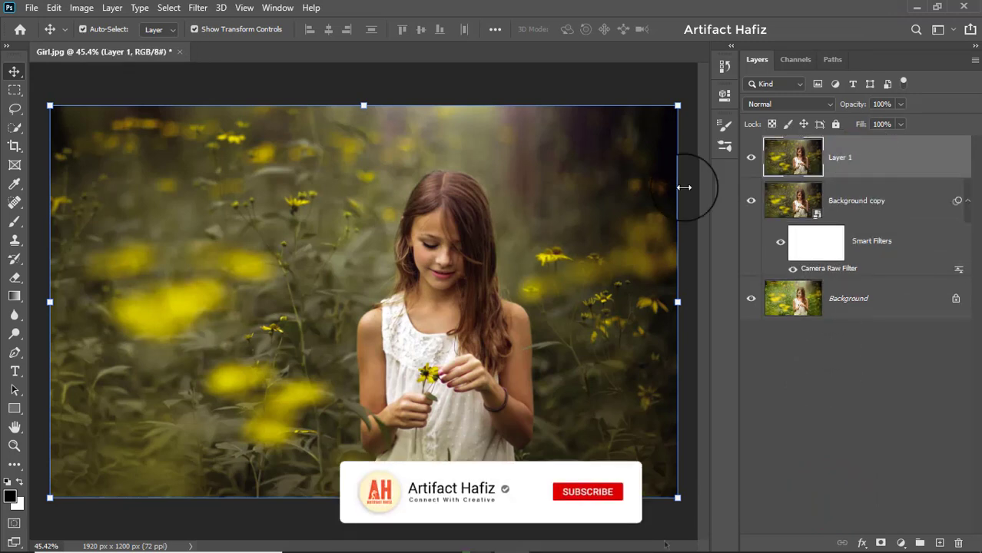
click(197, 8)
click(206, 45)
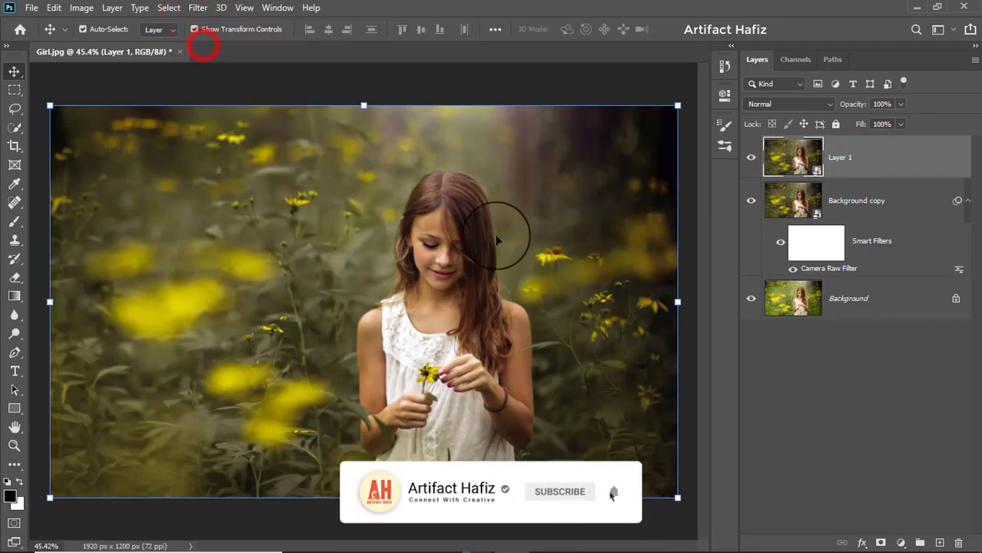
- Apply the Camera Raw filter to Layer 1 with Luminance noise reduction at 100
click(207, 14)
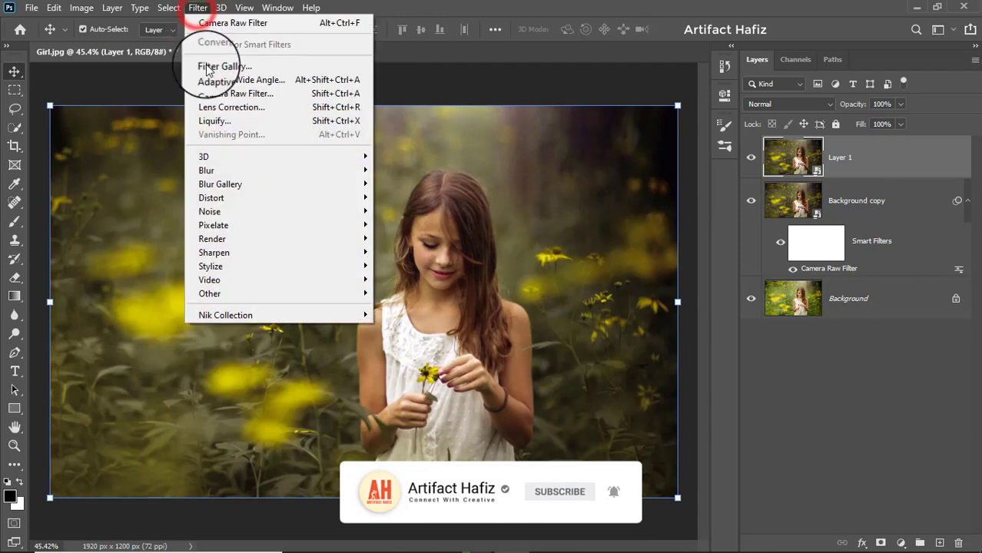
click(216, 92)
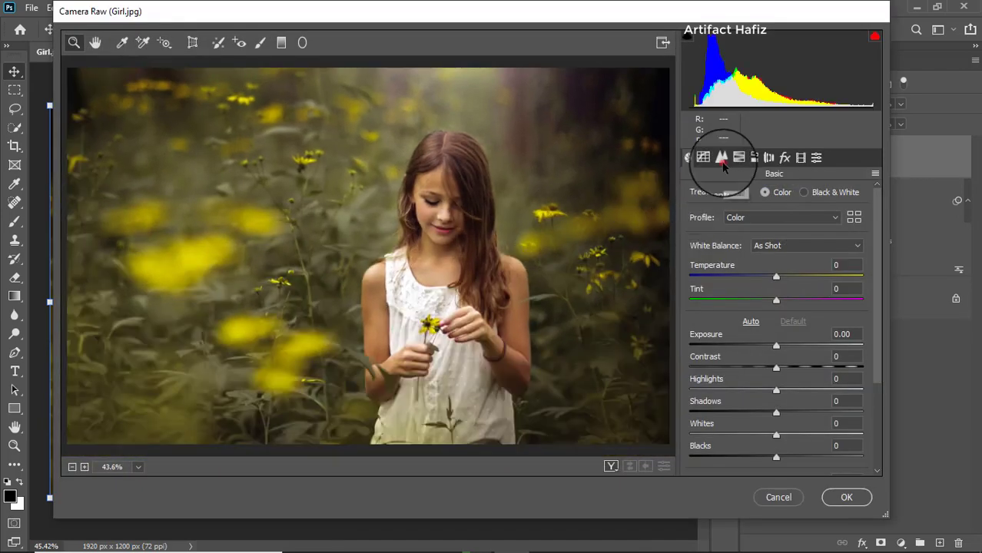
click(722, 159)
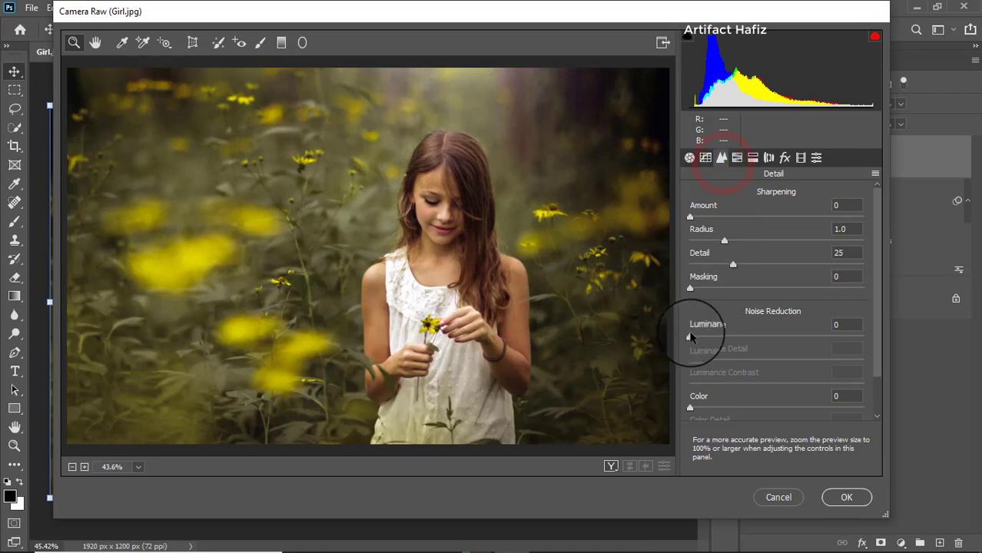
drag(691, 336, 880, 315)
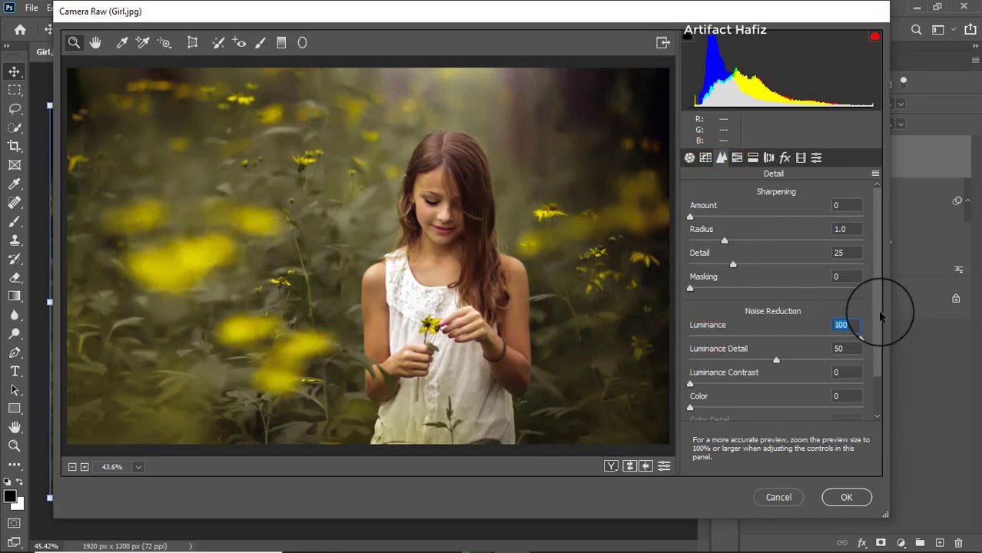
click(846, 497)
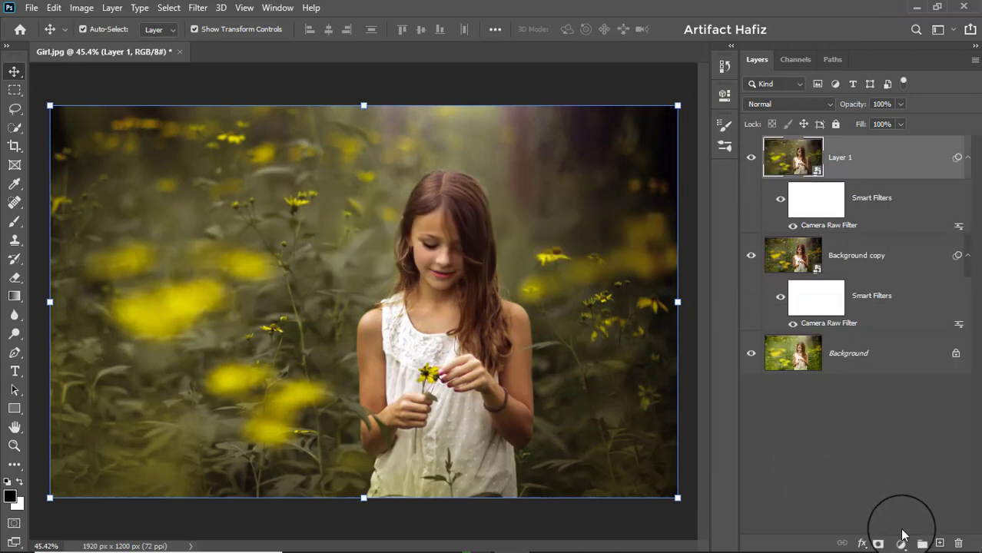
- Add a white layer mask to Layer 1 and set up a black Soft Round brush, 150 px at 0% hardness
click(881, 542)
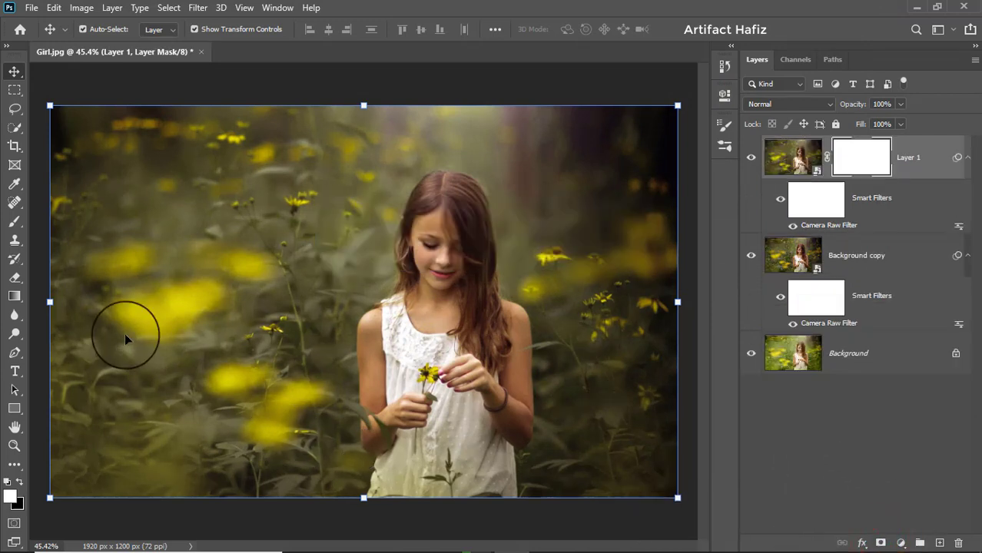
click(14, 222)
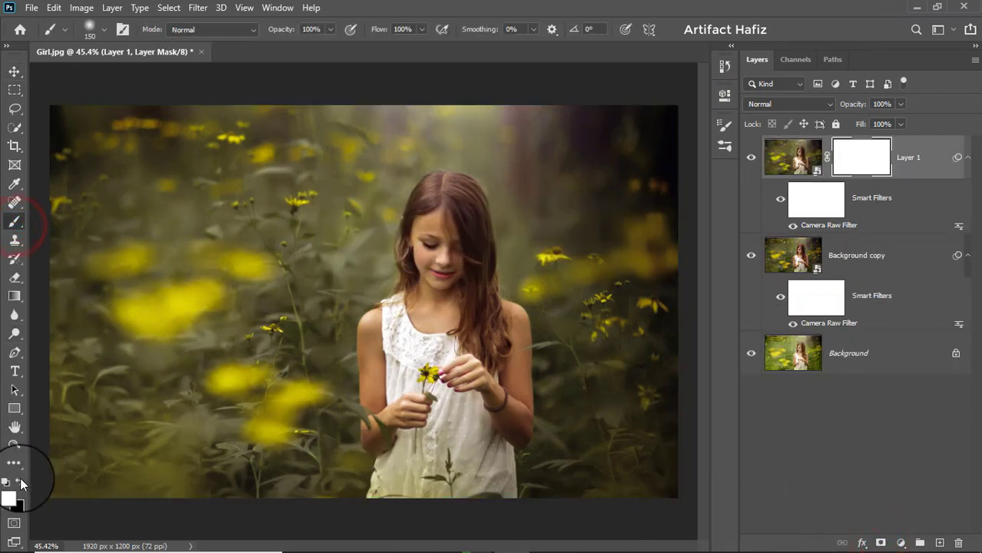
click(19, 480)
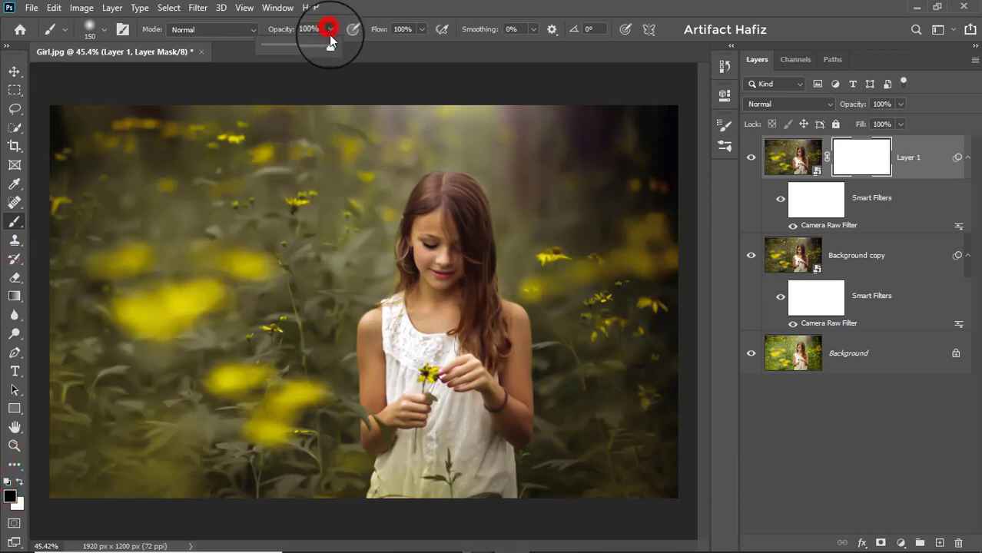
click(104, 29)
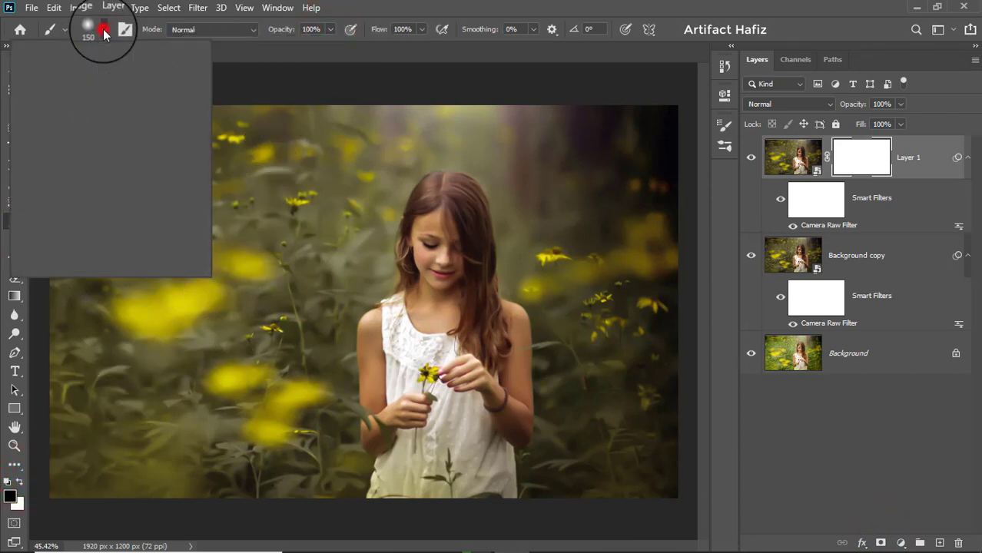
click(48, 193)
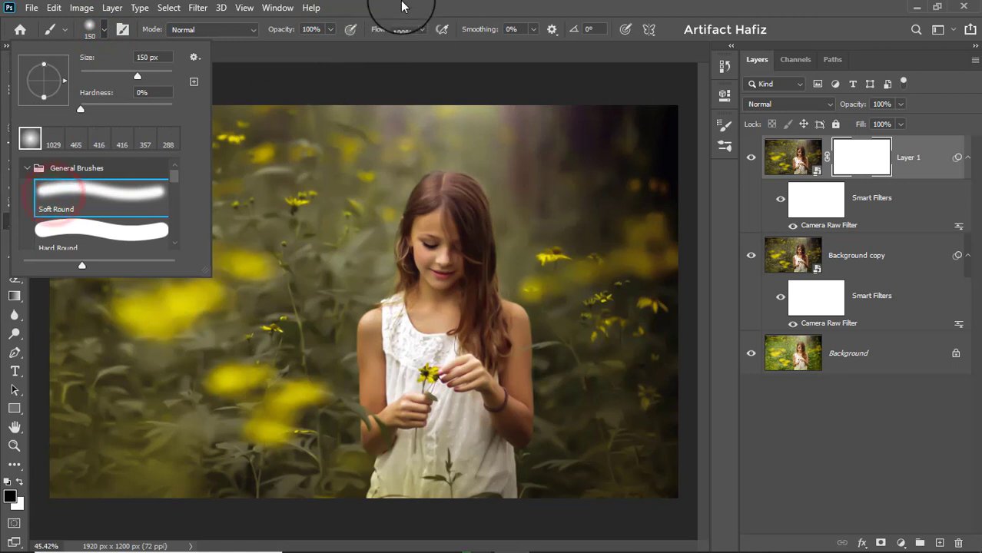
click(401, 7)
- Paint black on Layer 1's mask over the girl's hair, face, arms, hands and dress to hide the smoothing there
mouse_move(421, 219)
mouse_down()
mouse_move(423, 284)
mouse_move(436, 218)
mouse_move(448, 278)
mouse_up()
mouse_move(428, 202)
mouse_down()
mouse_move(464, 232)
mouse_move(429, 204)
mouse_move(458, 238)
mouse_move(464, 335)
mouse_up()
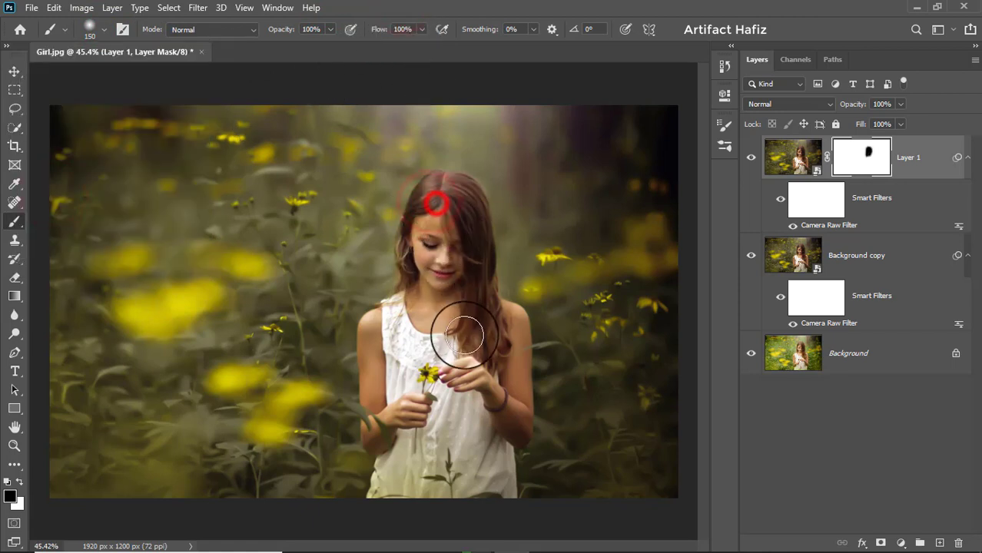
mouse_move(466, 262)
mouse_down()
mouse_move(479, 328)
mouse_move(432, 269)
mouse_move(405, 351)
mouse_up()
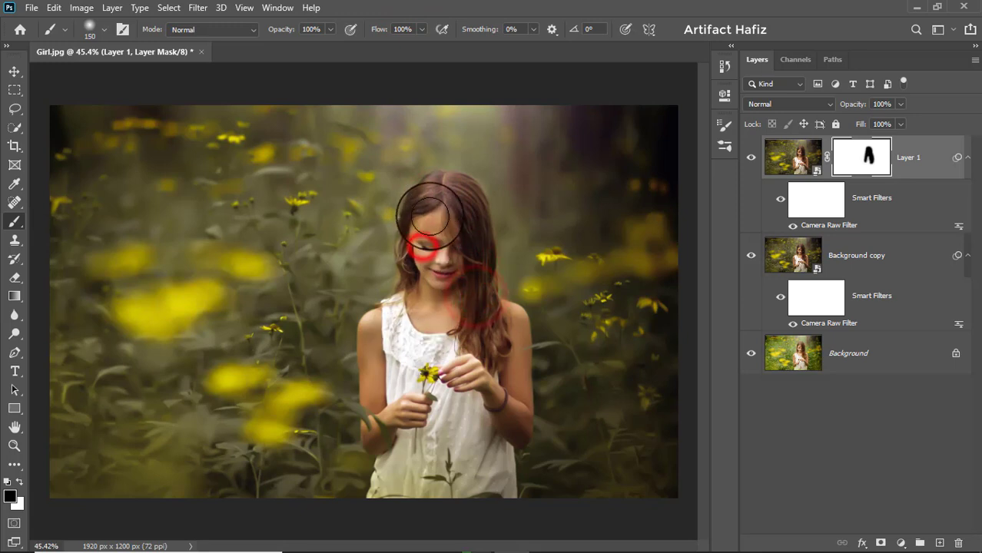
drag(431, 242, 418, 303)
mouse_move(422, 395)
mouse_down()
mouse_move(409, 391)
mouse_move(418, 410)
mouse_up()
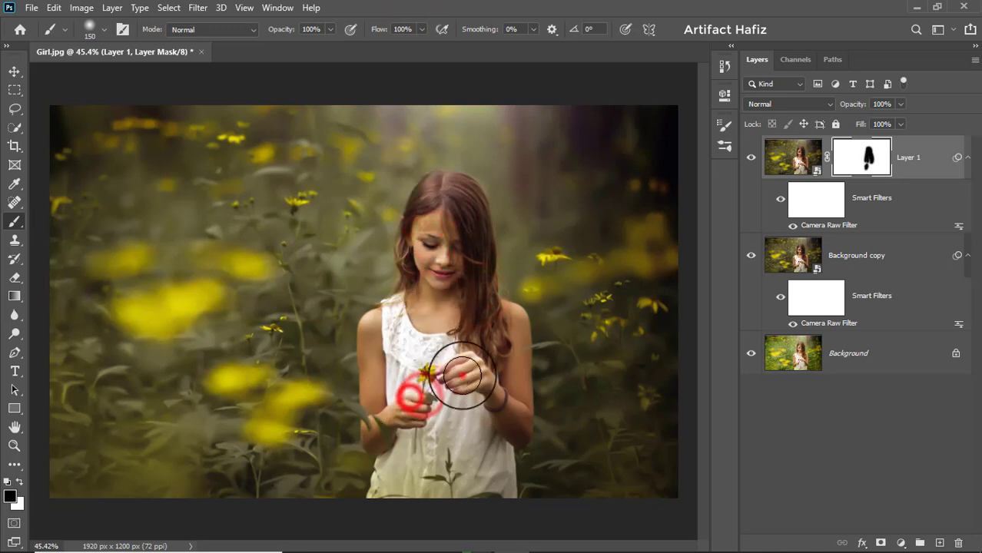
drag(462, 375, 503, 413)
drag(499, 359, 518, 423)
drag(493, 317, 499, 376)
mouse_move(381, 333)
mouse_down()
mouse_move(392, 429)
mouse_move(380, 407)
mouse_up()
mouse_move(434, 283)
mouse_down()
mouse_move(448, 257)
mouse_move(447, 235)
mouse_move(450, 337)
mouse_move(449, 227)
mouse_move(431, 283)
mouse_up()
drag(422, 264, 419, 306)
mouse_move(419, 311)
mouse_down()
mouse_move(444, 200)
mouse_move(468, 308)
mouse_move(459, 353)
mouse_move(461, 186)
mouse_up()
mouse_move(460, 182)
mouse_down()
mouse_move(455, 221)
mouse_move(442, 172)
mouse_move(453, 278)
mouse_up()
drag(441, 187, 442, 215)
drag(441, 221, 443, 351)
mouse_move(440, 347)
mouse_down()
mouse_move(447, 516)
mouse_move(405, 454)
mouse_move(384, 453)
mouse_move(438, 362)
mouse_move(488, 475)
mouse_move(423, 322)
mouse_move(396, 403)
mouse_move(403, 355)
mouse_move(434, 470)
mouse_move(403, 504)
mouse_move(496, 481)
mouse_up()
mouse_move(454, 246)
mouse_down()
mouse_move(463, 444)
mouse_move(479, 496)
mouse_move(451, 519)
mouse_up()
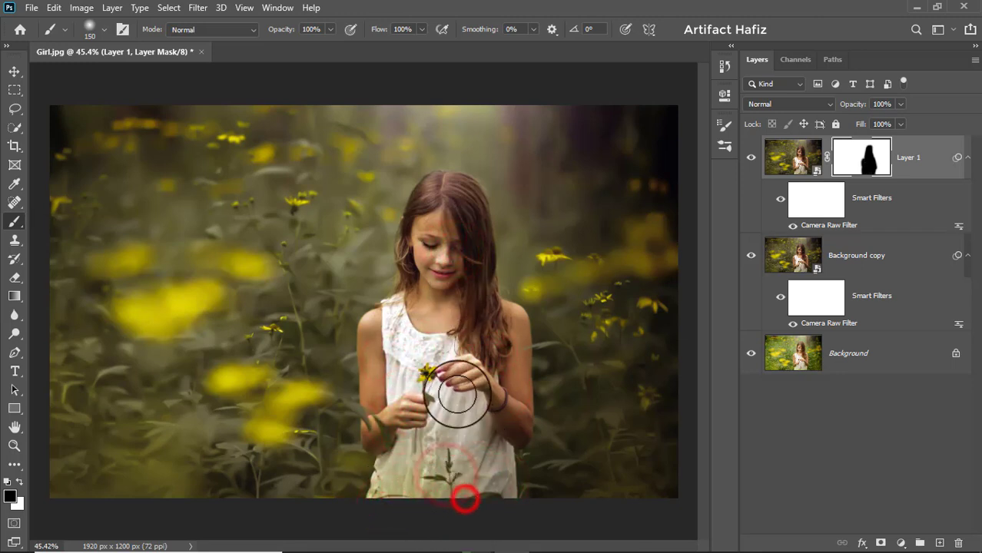
click(458, 243)
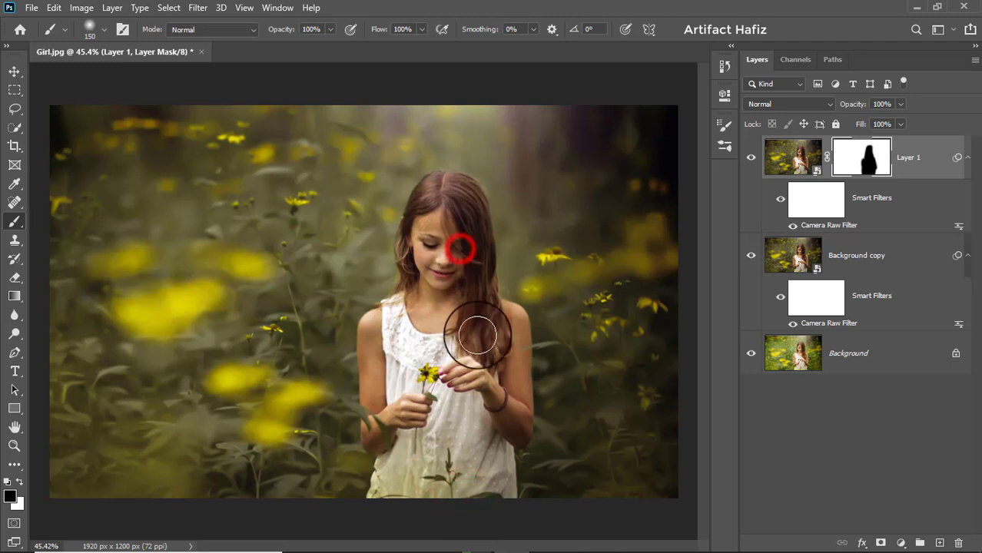
- Compare the photo with Layer 1 hidden and shown, checking the noise-reduced background up close
click(751, 157)
click(751, 157)
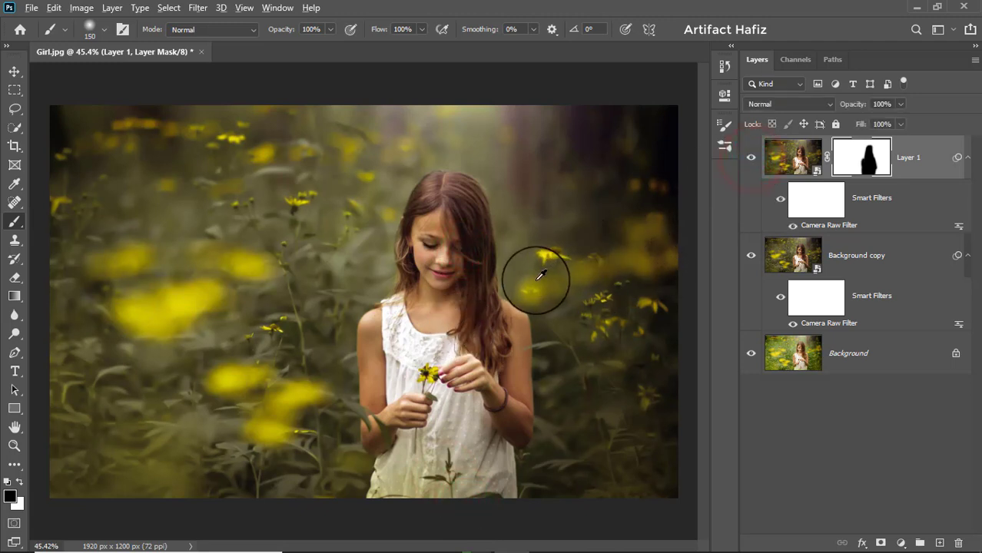
key(ctrl+plus)
click(751, 159)
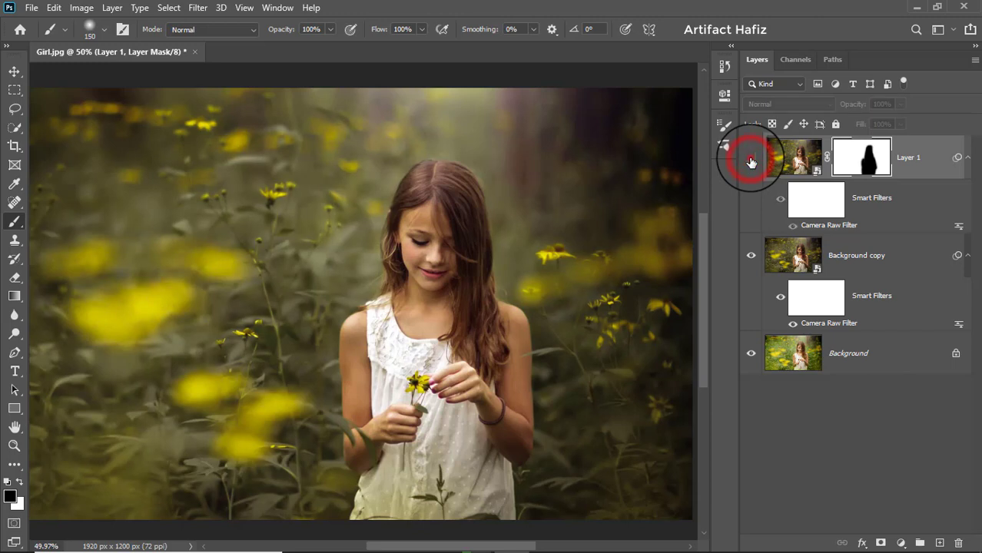
click(751, 158)
key(ctrl+0)
- Add a Color Lookup adjustment layer above Layer 1 using the Soft_Warming.look 3DLUT file
click(914, 150)
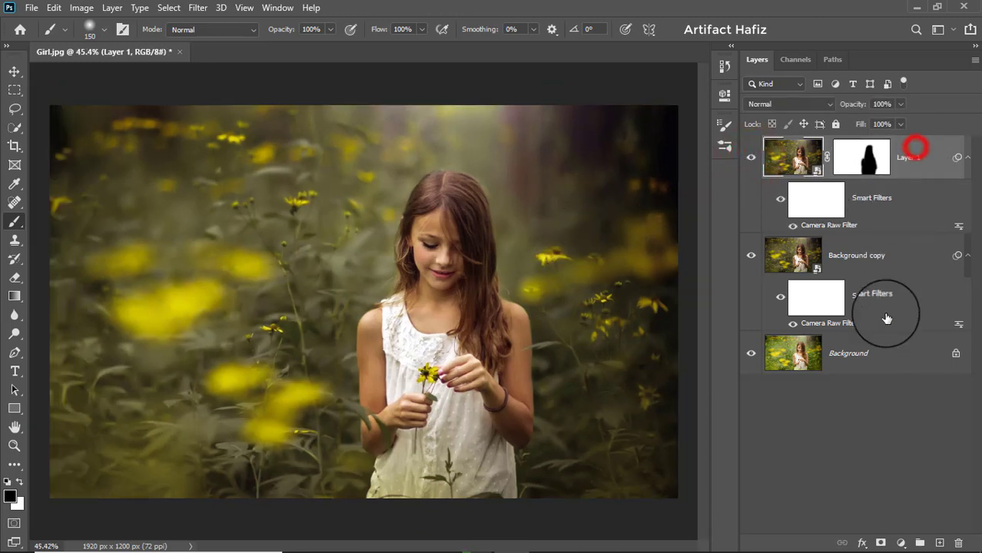
click(899, 543)
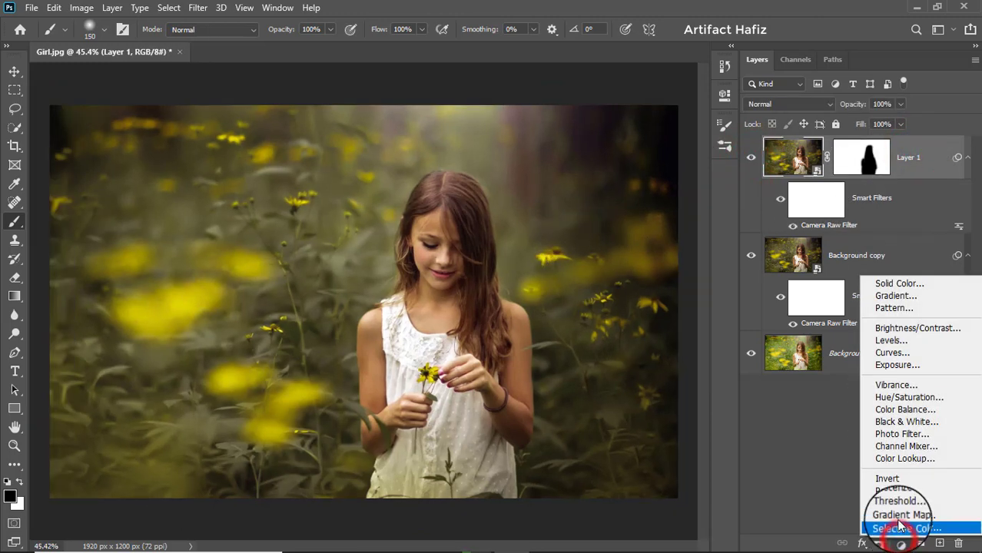
click(897, 461)
click(626, 142)
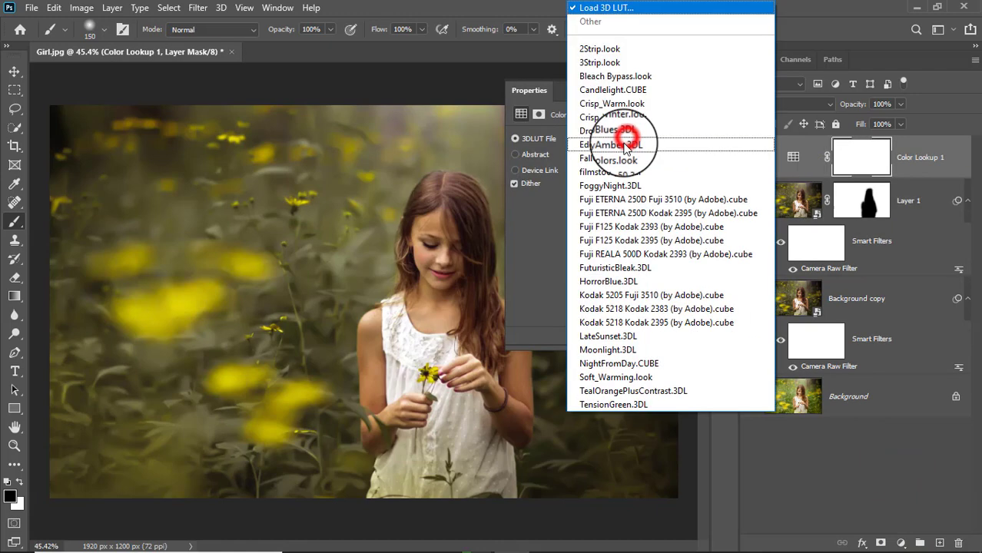
click(631, 378)
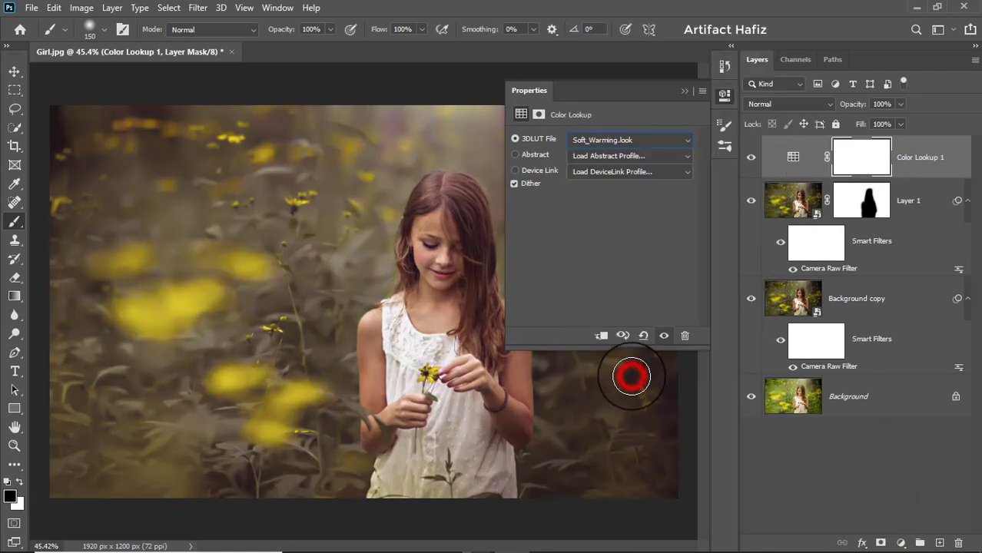
click(685, 93)
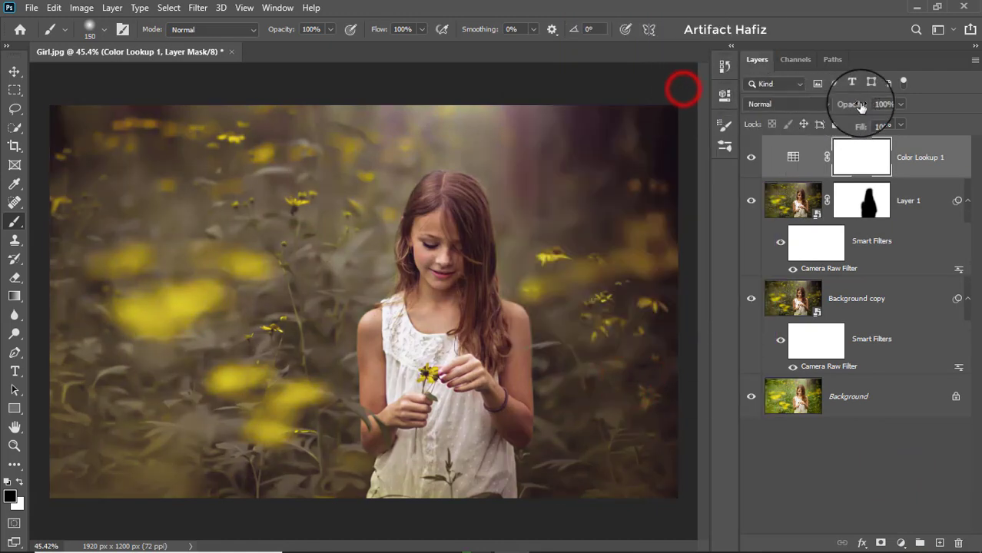
- Set the Color Lookup layer's opacity to 10%
click(900, 103)
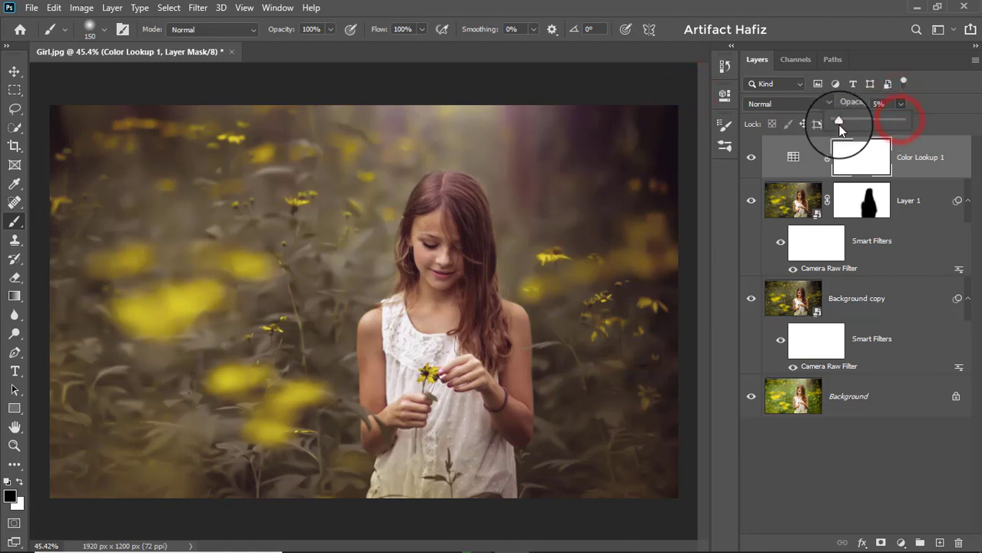
drag(839, 128, 839, 127)
click(901, 166)
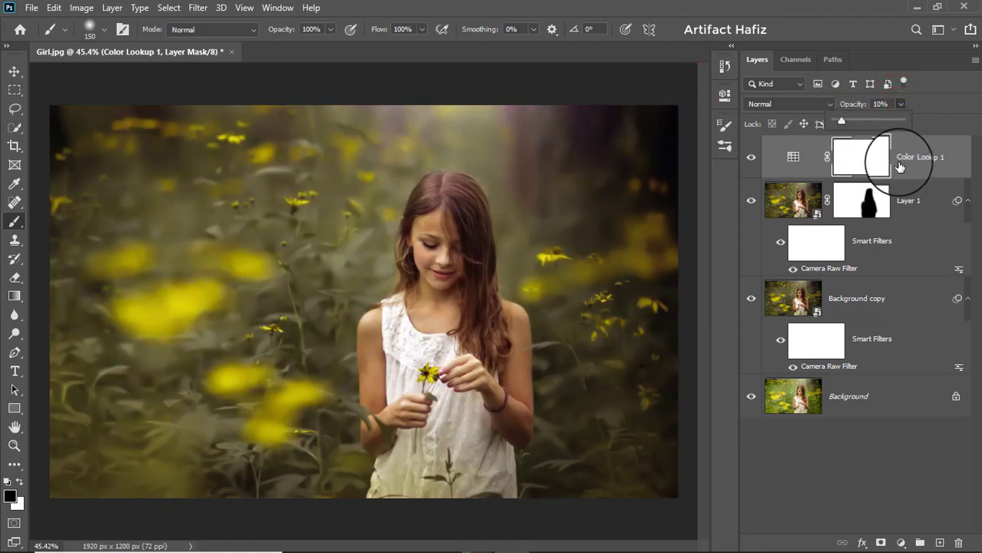
- Add a Color Balance adjustment layer on top with midtones at Cyan-Red +10, Magenta-Green -8 and Yellow-Blue +2
click(916, 159)
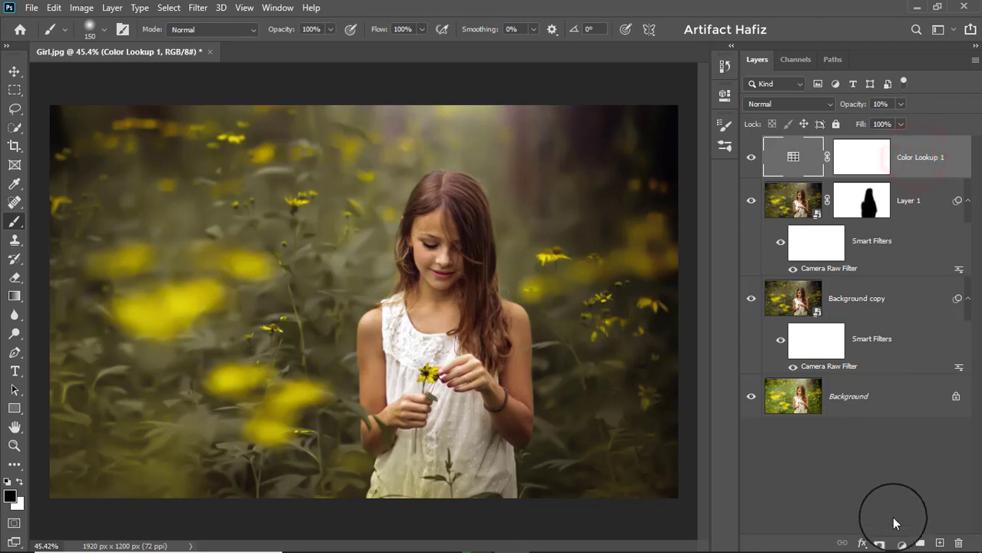
click(900, 542)
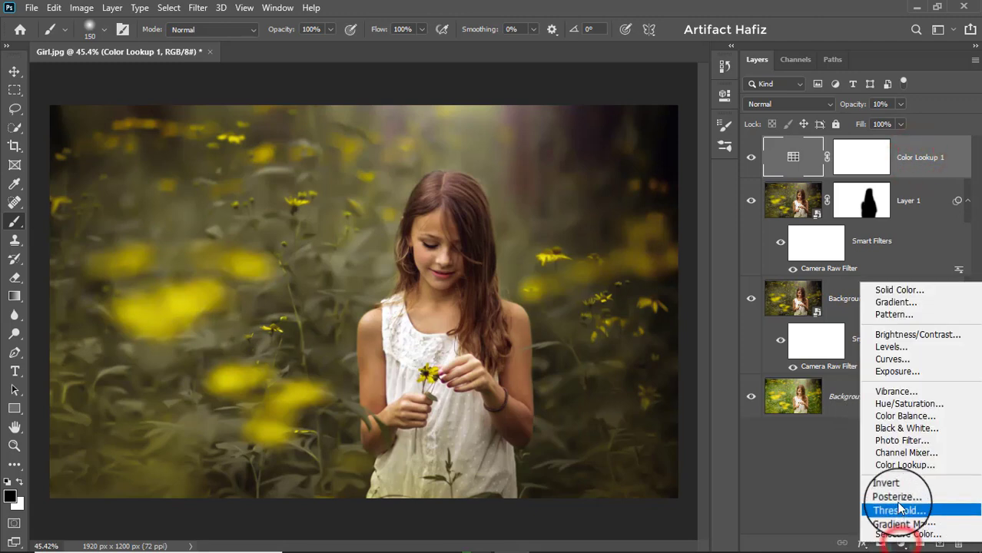
click(904, 415)
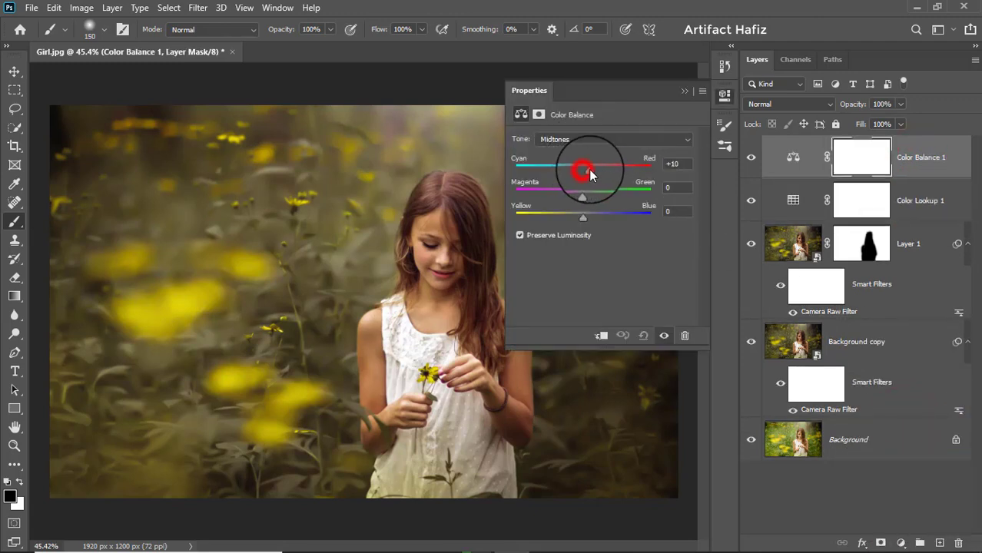
drag(581, 192, 583, 222)
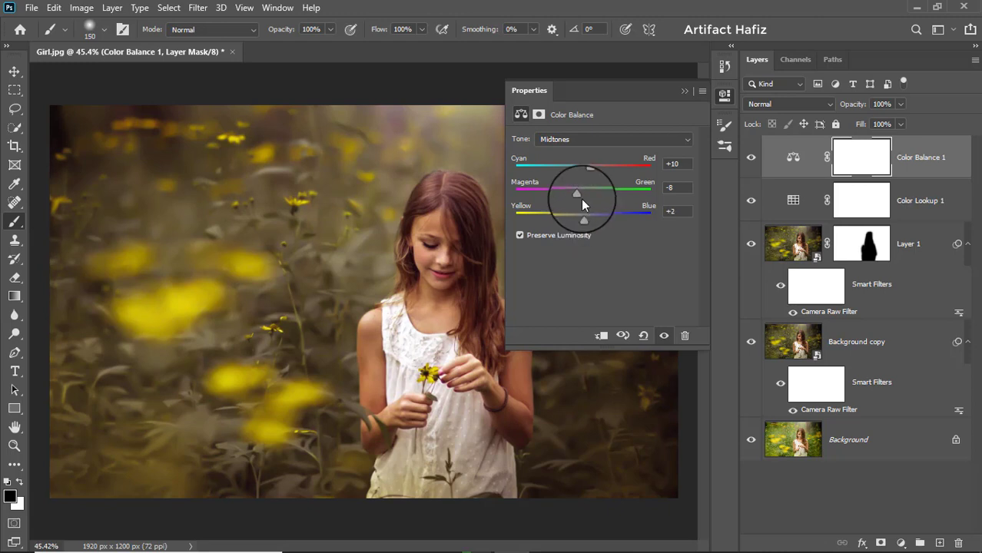
- Balance the shadows with Magenta-Green -7 and Yellow-Blue -1, also adjusting Cyan-Red
click(568, 139)
click(572, 156)
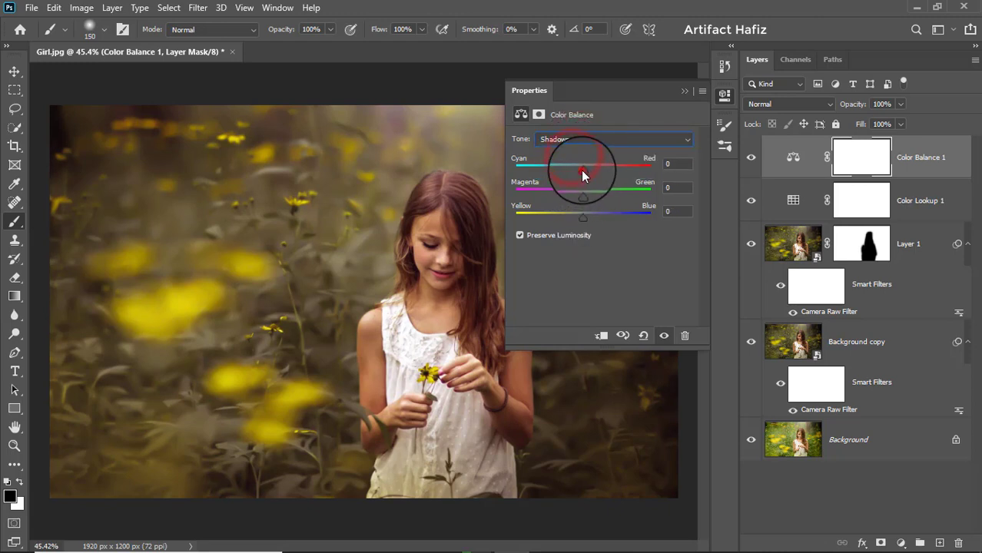
drag(575, 170, 582, 217)
- Balance the highlights with Cyan-Red at -6, also adjusting Magenta-Green and Yellow-Blue, and close the adjustment's settings
click(583, 139)
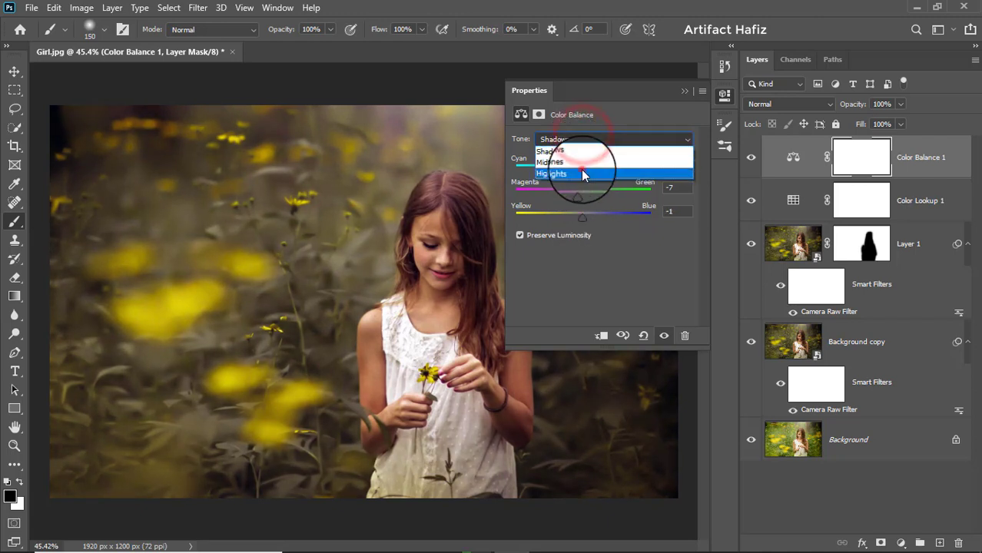
click(580, 169)
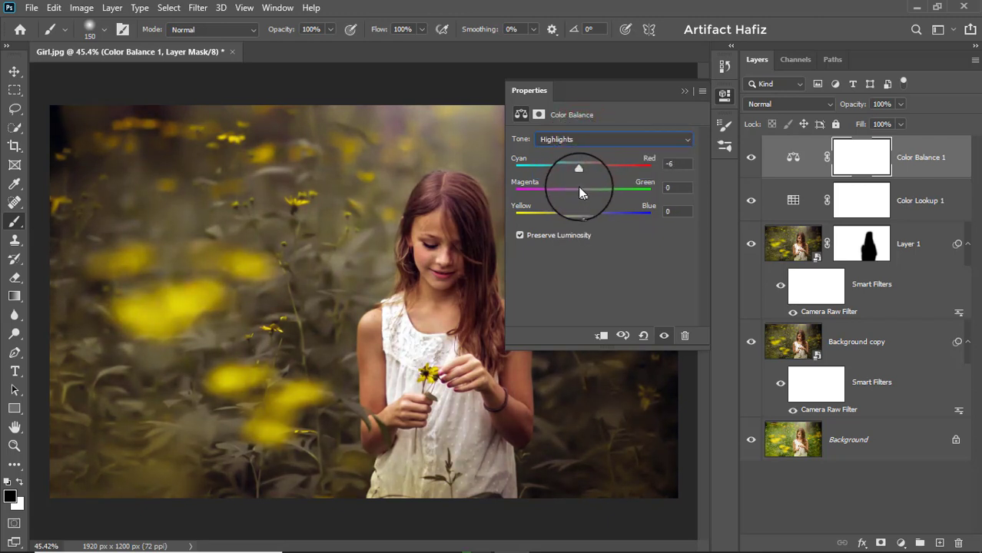
drag(583, 196, 576, 218)
click(682, 92)
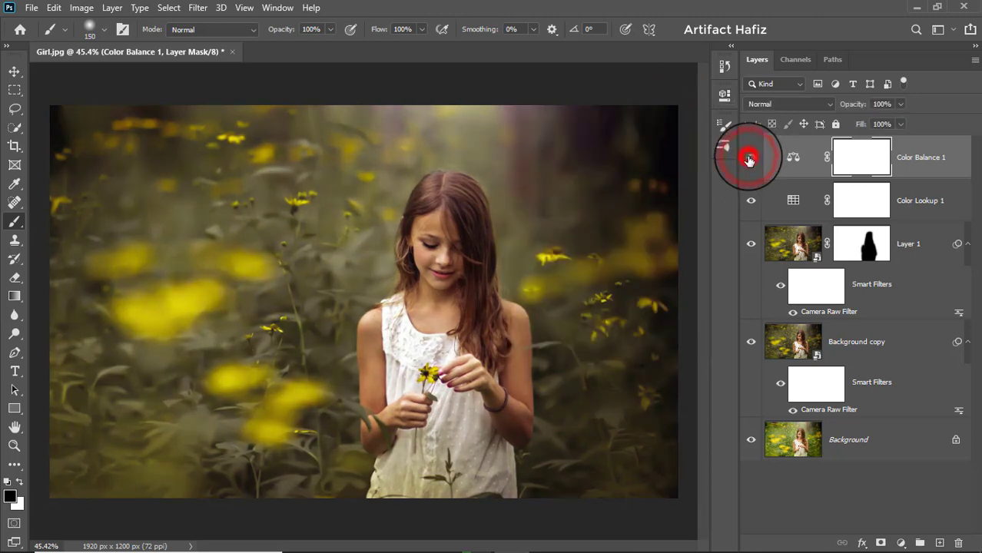
- Add a Curves adjustment layer above Color Balance 1 and shape its RGB curve with one shadow point and one highlight point
click(920, 156)
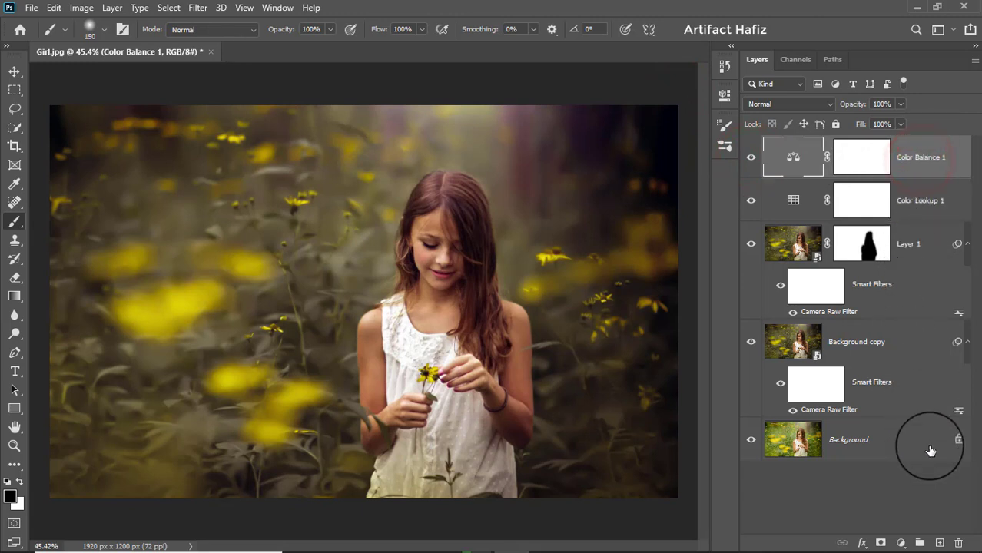
click(902, 542)
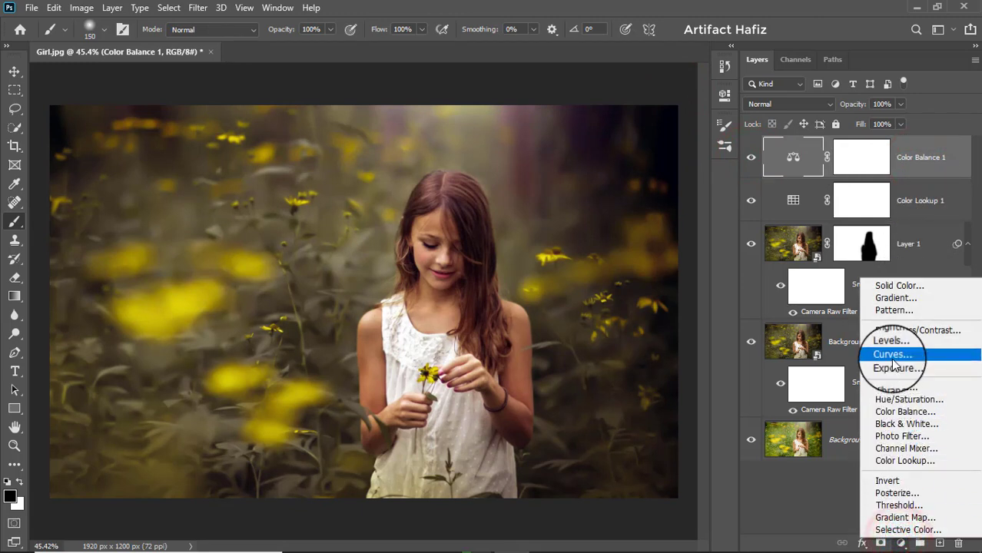
click(891, 358)
click(580, 278)
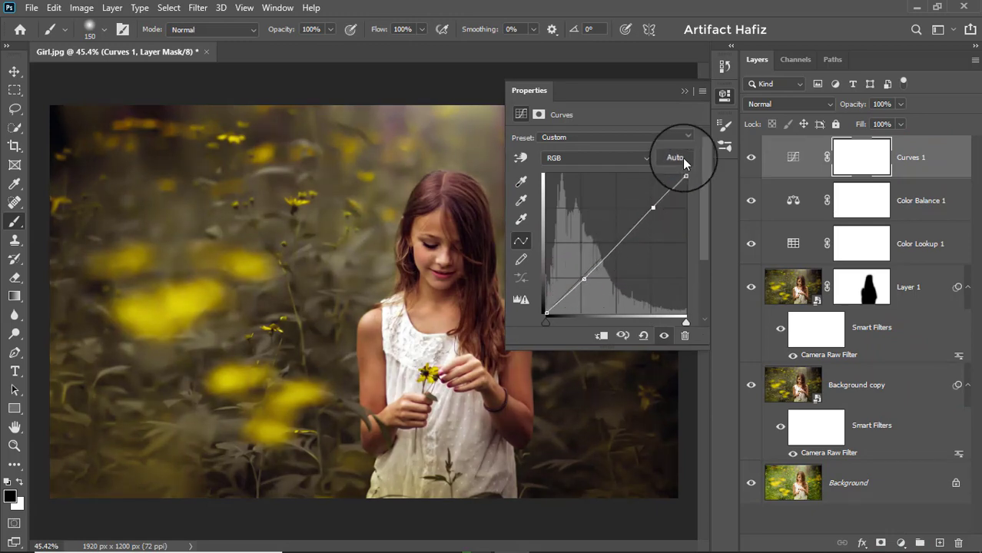
click(685, 90)
- Add a Levels adjustment layer above the Curves layer and set its white input level to 244
click(926, 146)
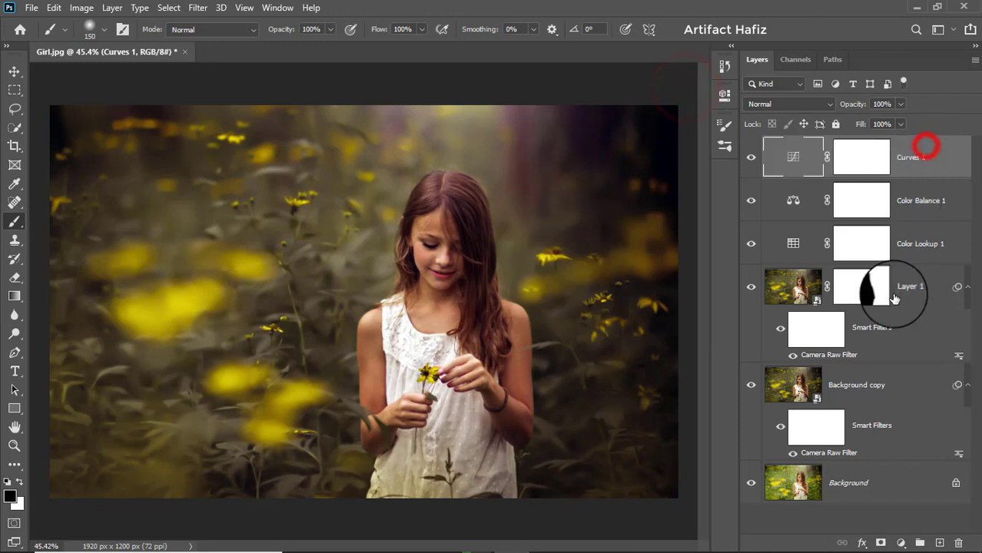
click(900, 543)
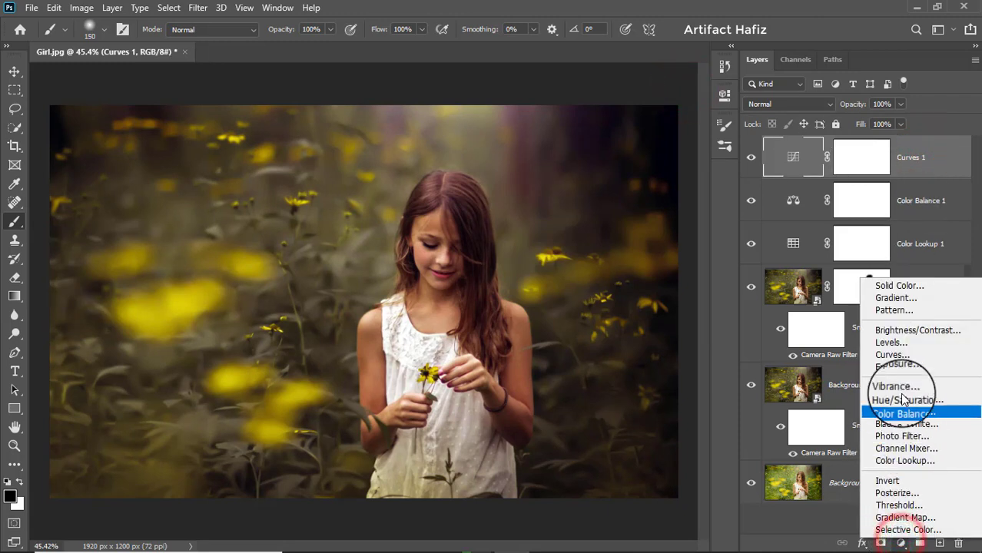
click(889, 343)
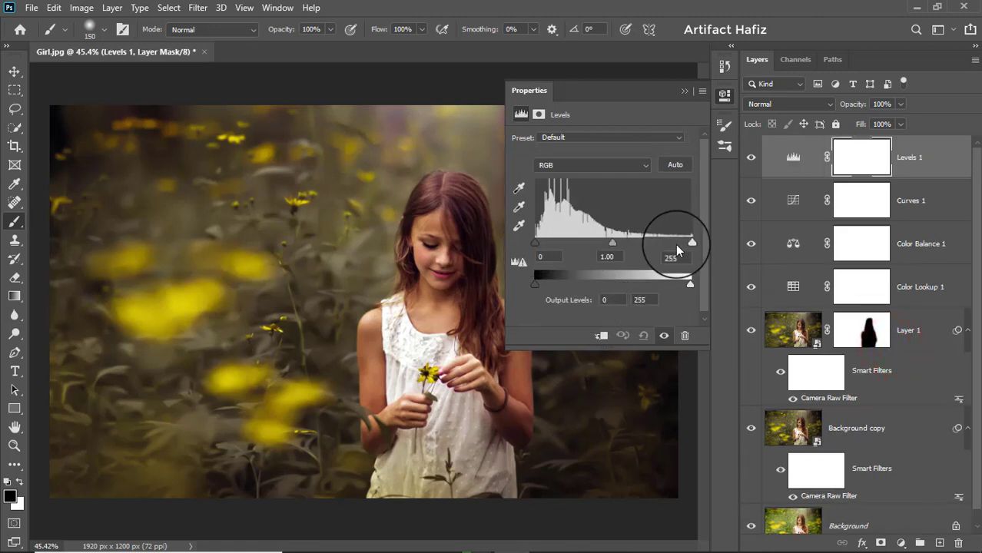
drag(691, 243, 683, 244)
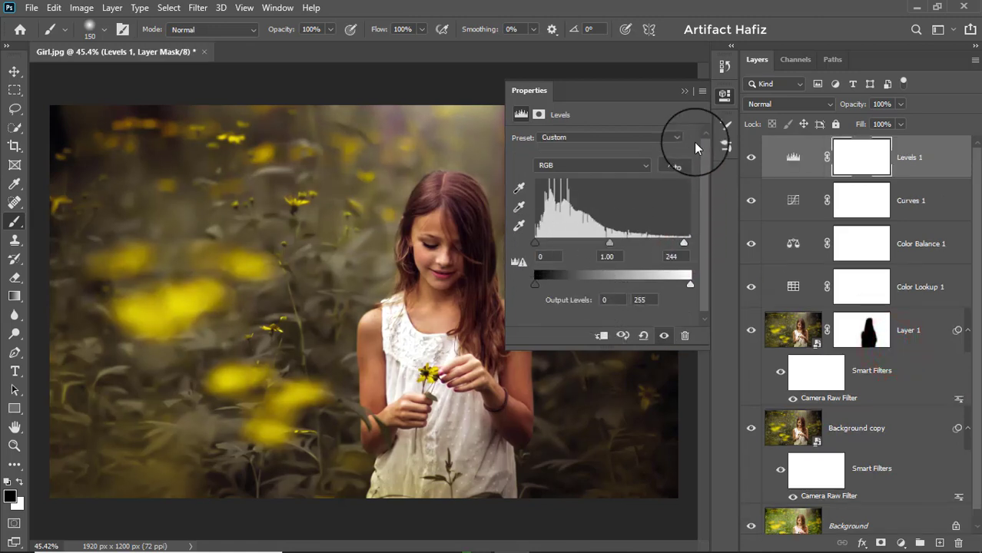
click(681, 93)
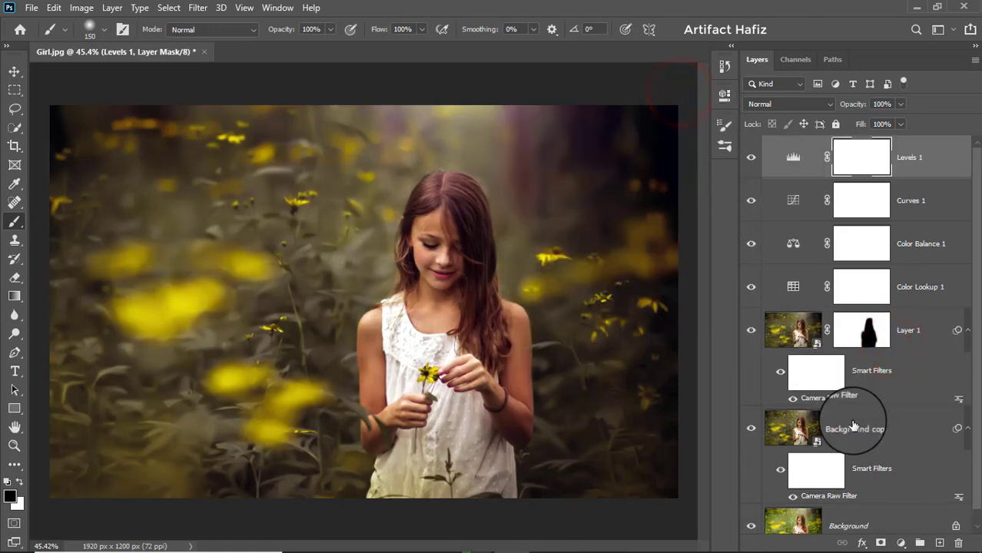
- Add a Gradient Fill layer on top and choose the Foreground to Background preset from the Basics group
click(898, 543)
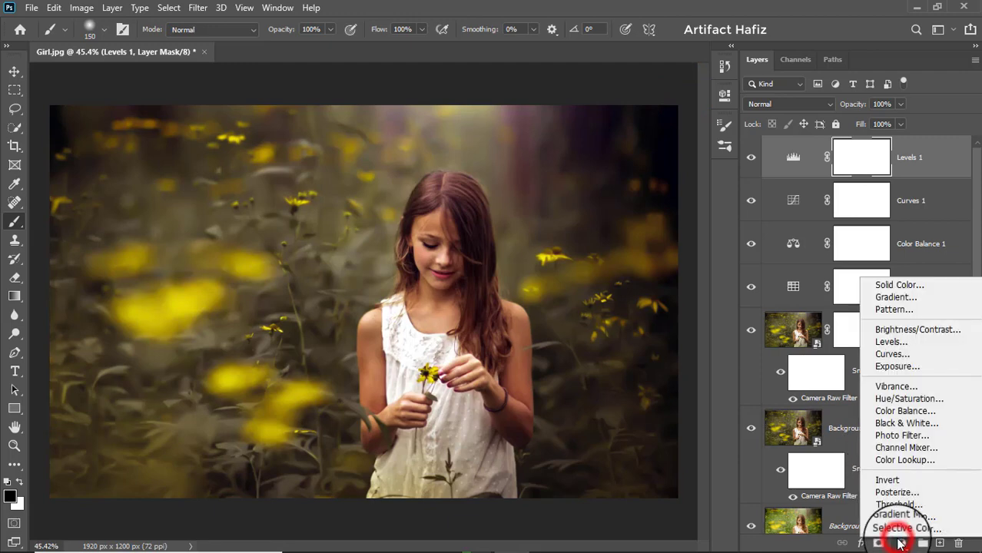
click(890, 295)
click(454, 136)
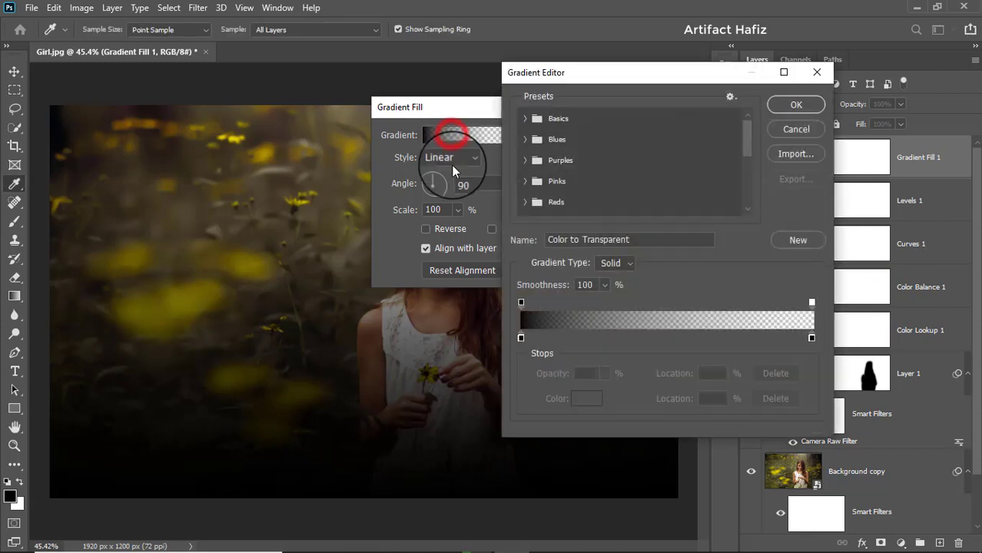
click(525, 121)
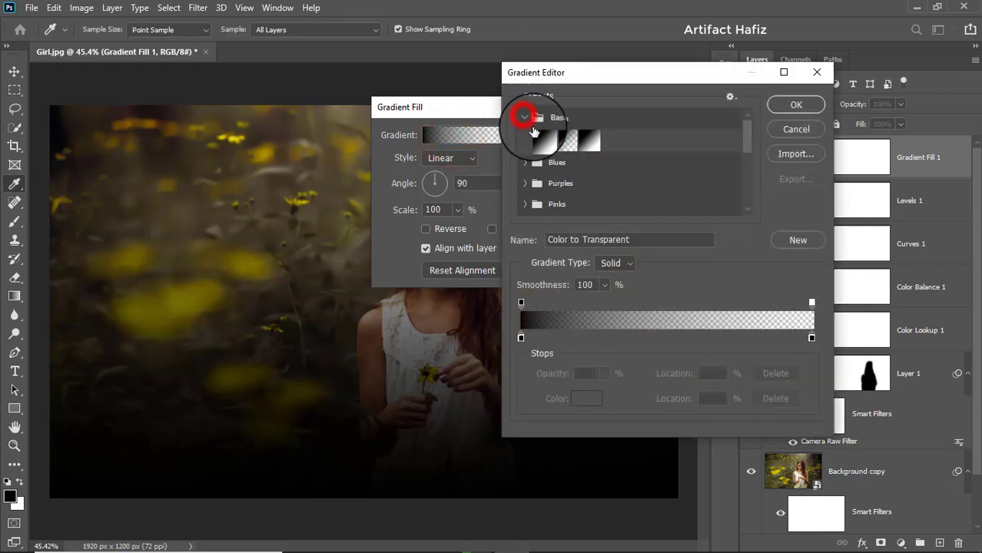
click(543, 142)
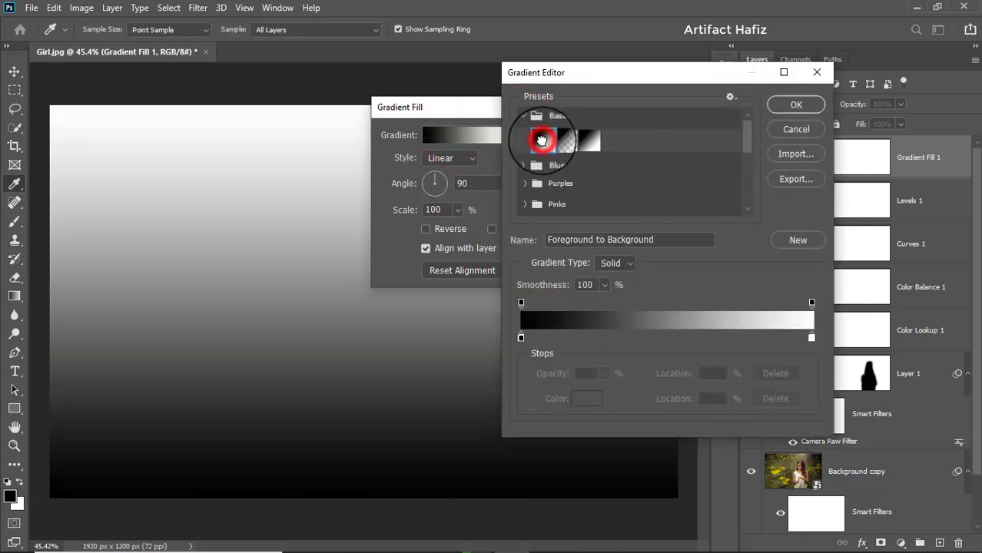
- Set the opacity of the gradient's starting stop to 0%
click(521, 337)
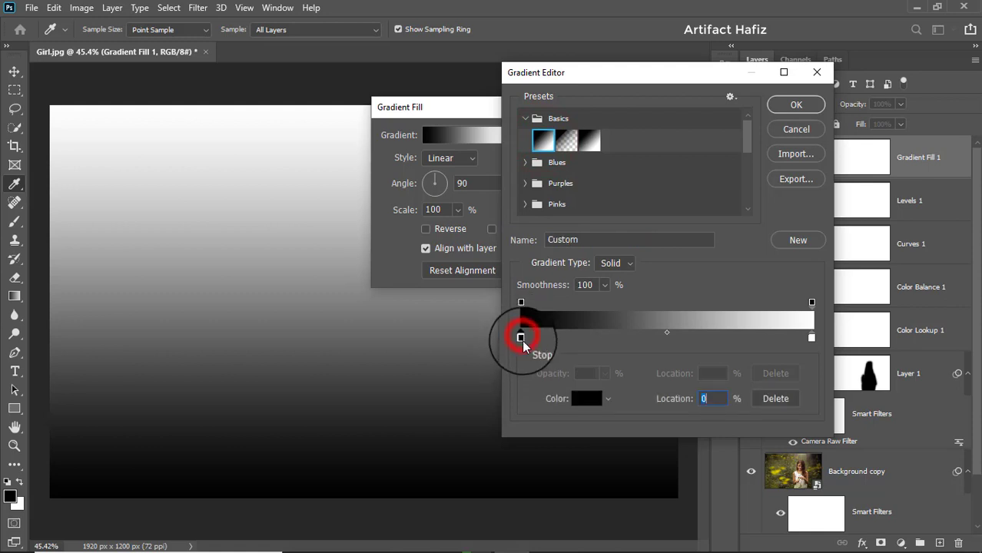
click(520, 304)
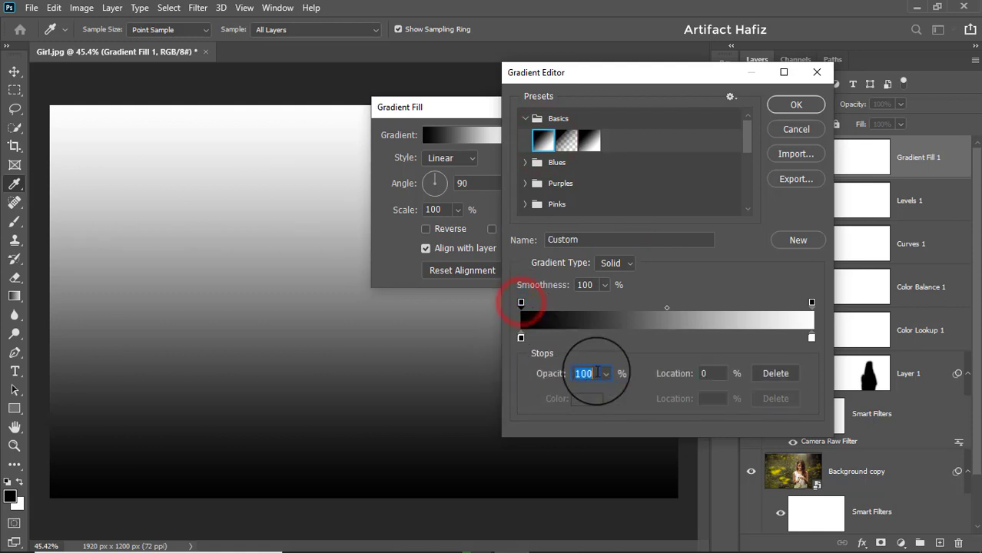
drag(603, 393, 537, 394)
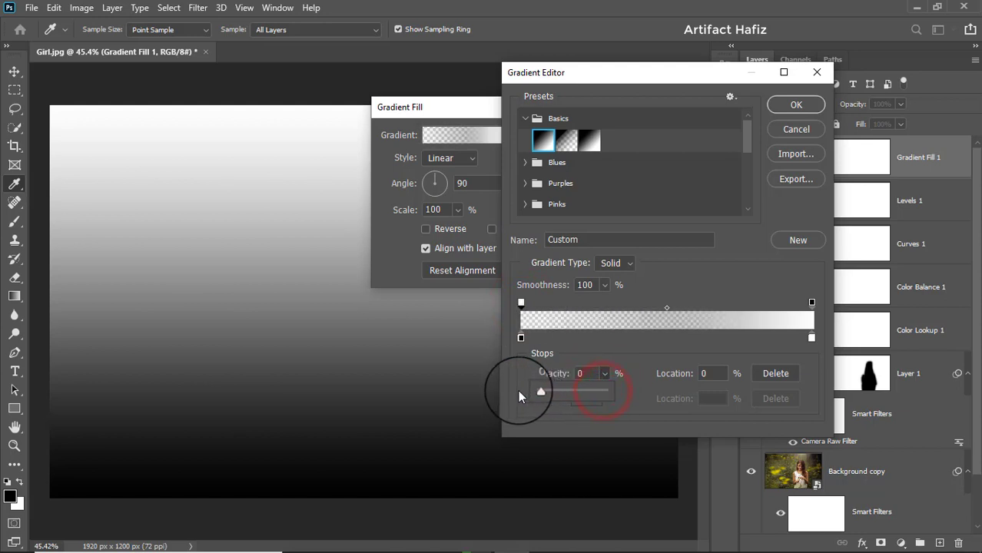
- Color the gradient's end stop a light cream, #fff1de, and apply the linear gradient fill at 90° and 100% scale
click(811, 338)
click(586, 398)
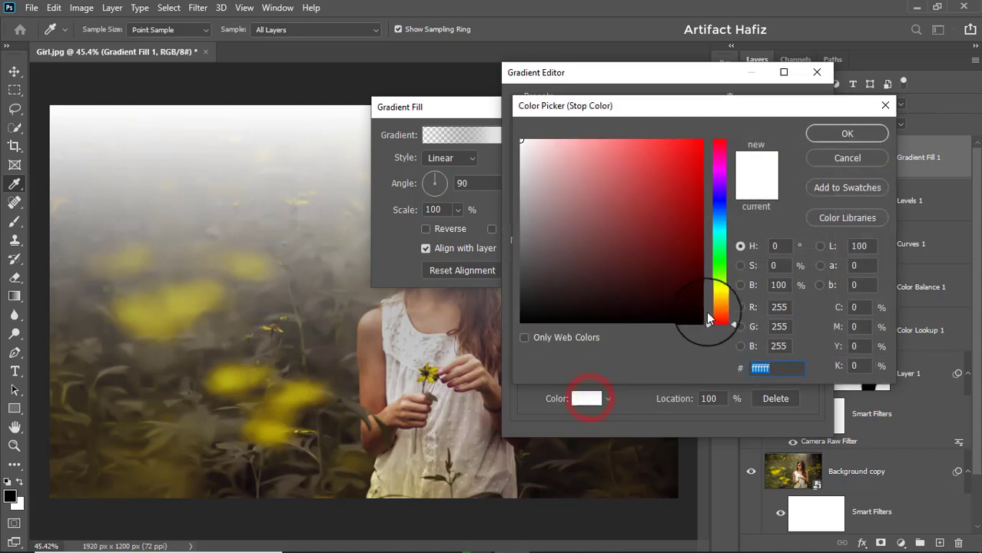
click(708, 312)
click(538, 138)
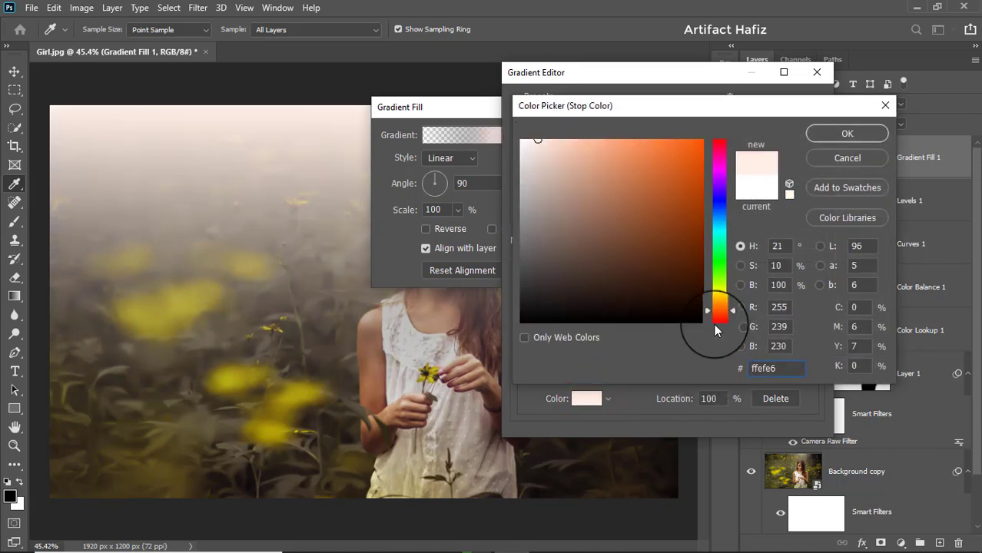
drag(718, 313, 718, 309)
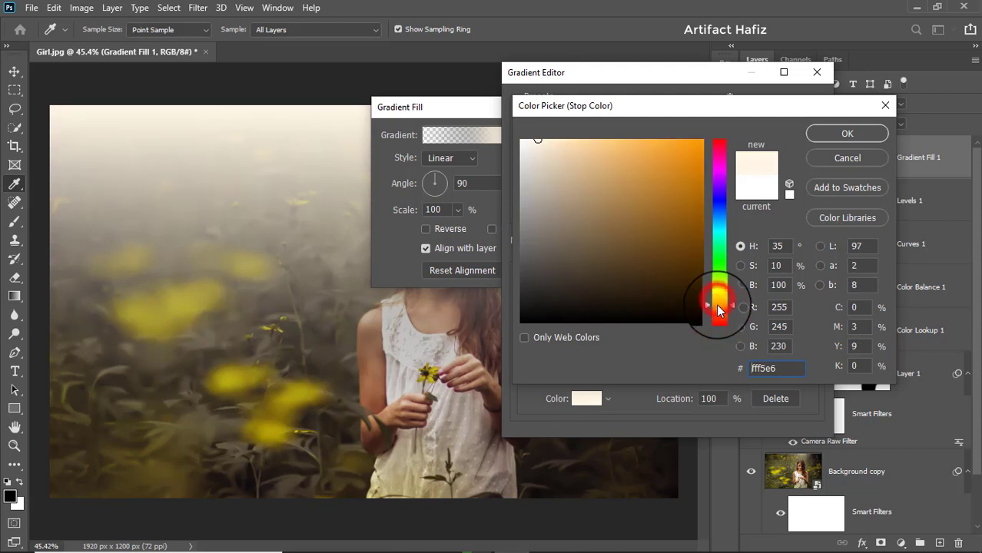
click(542, 139)
drag(542, 138, 543, 140)
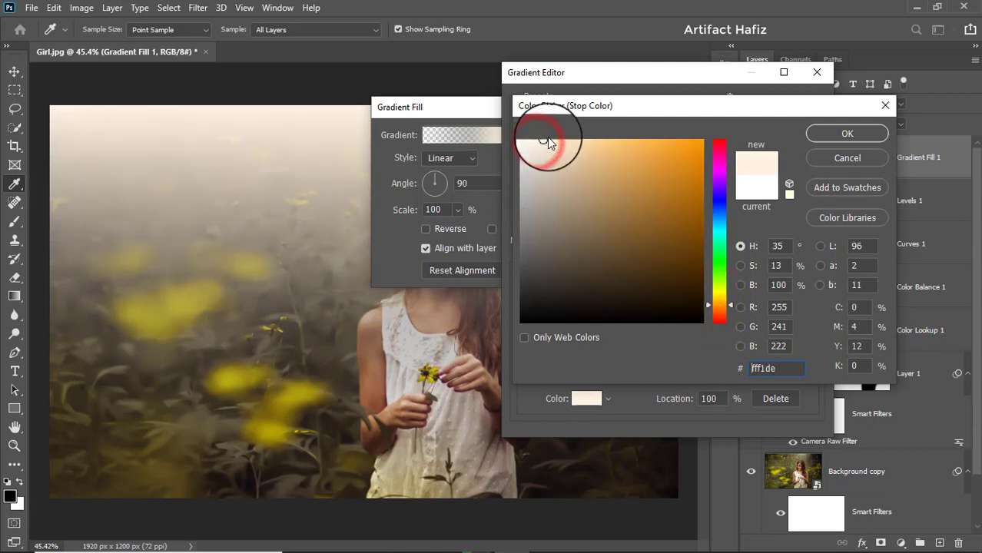
click(834, 135)
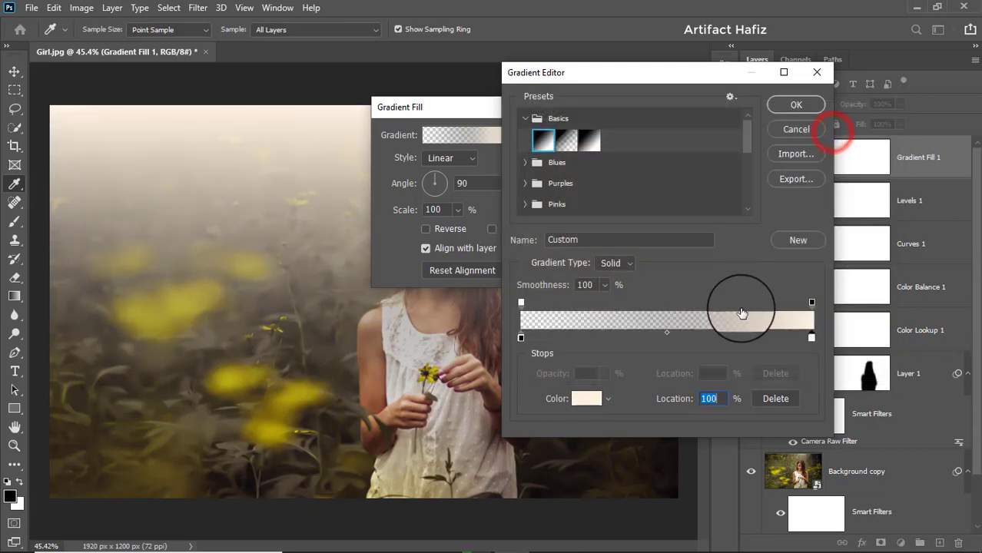
click(795, 107)
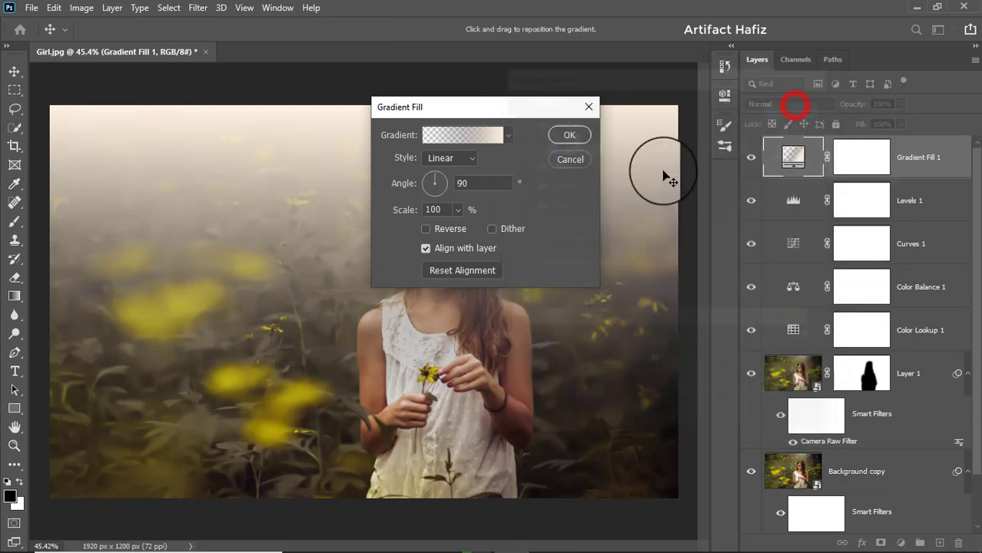
drag(527, 102, 792, 110)
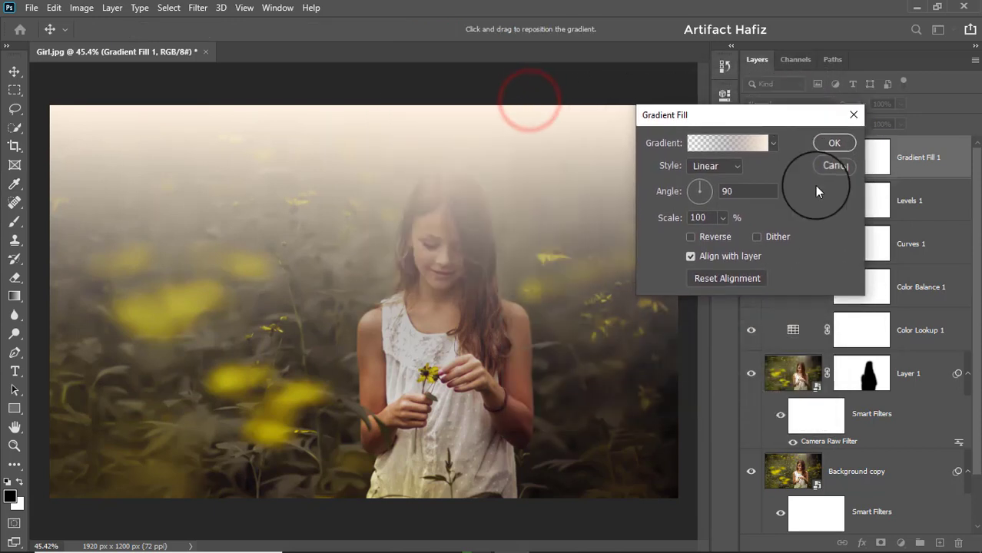
click(831, 144)
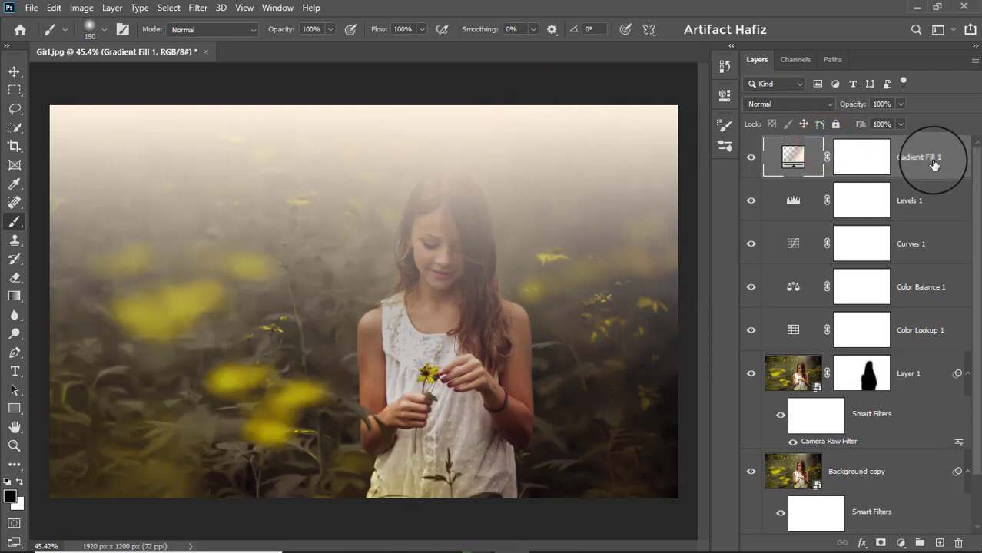
- Convert the Gradient Fill layer for smart filters and lower its opacity to 55%
click(194, 8)
click(219, 44)
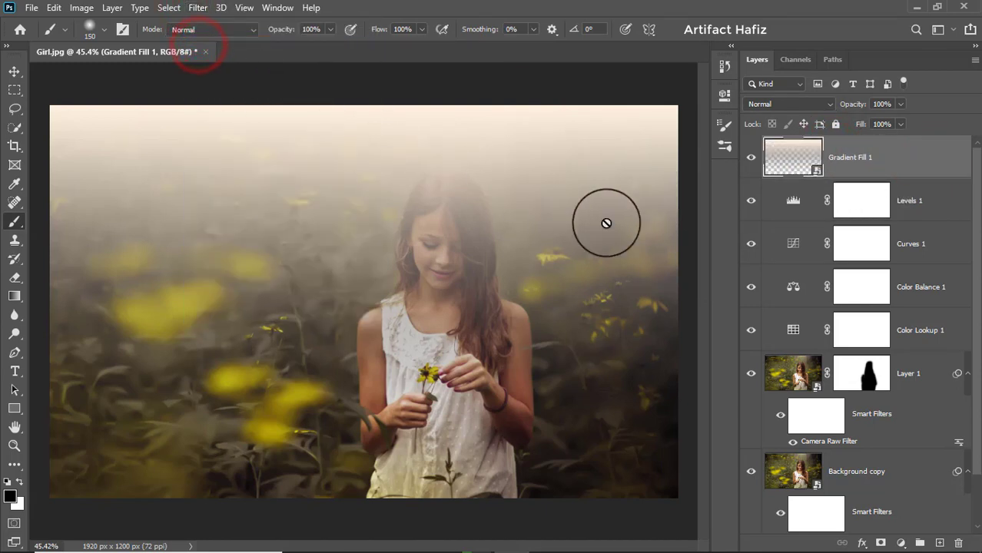
click(750, 158)
click(750, 158)
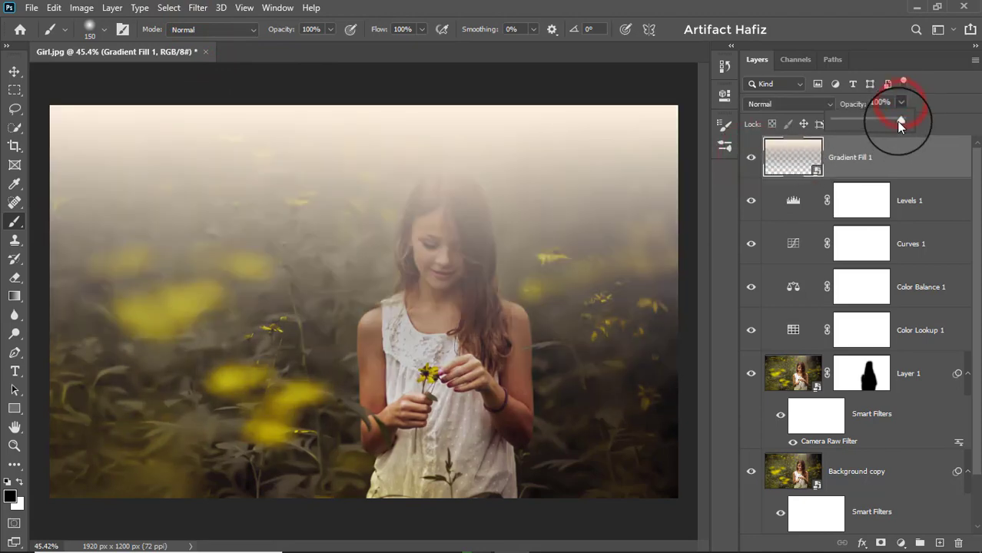
drag(885, 119, 870, 120)
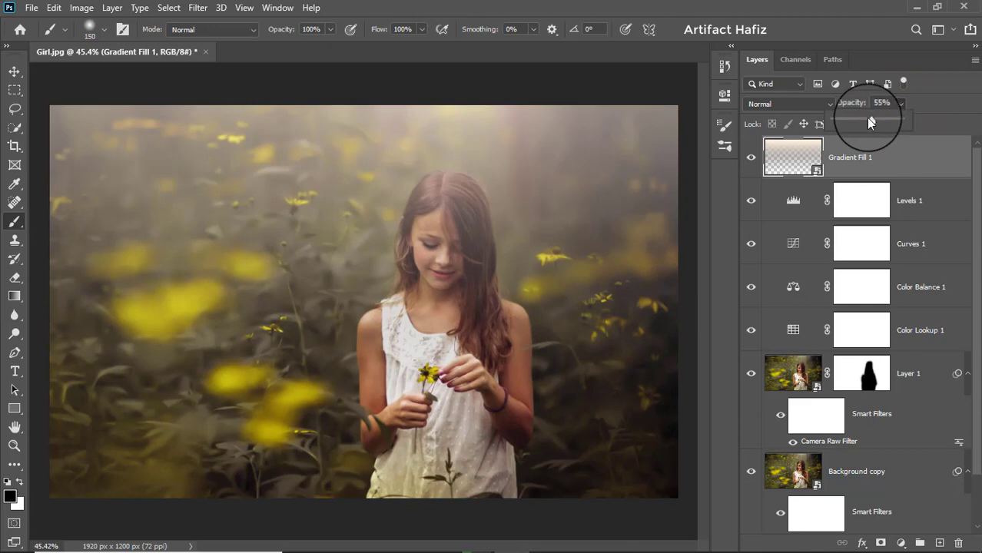
- Compress the Gradient Fill layer vertically by raising its lower edge, and compare the photo with and without the haze
scroll(470, 283, down, 3)
scroll(470, 282, up, 2)
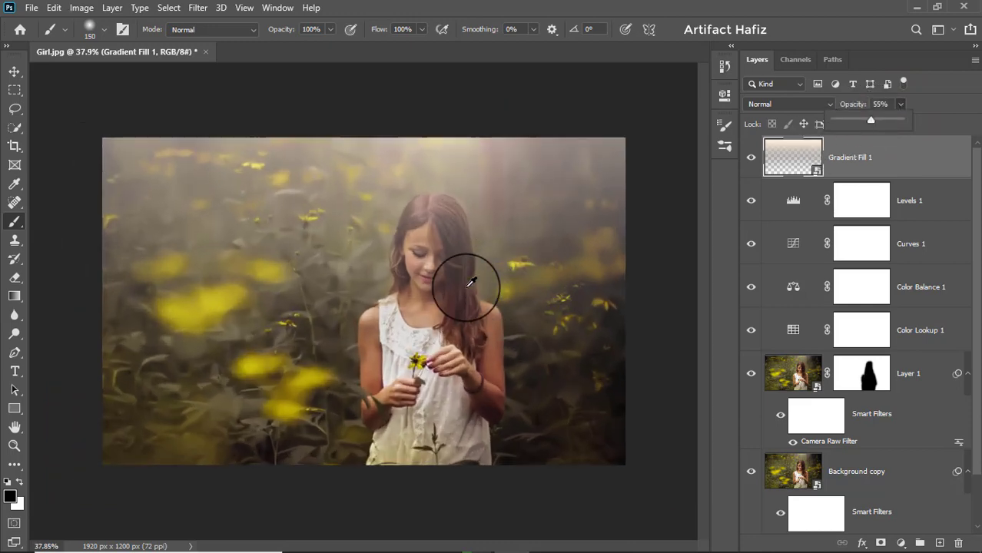
click(14, 71)
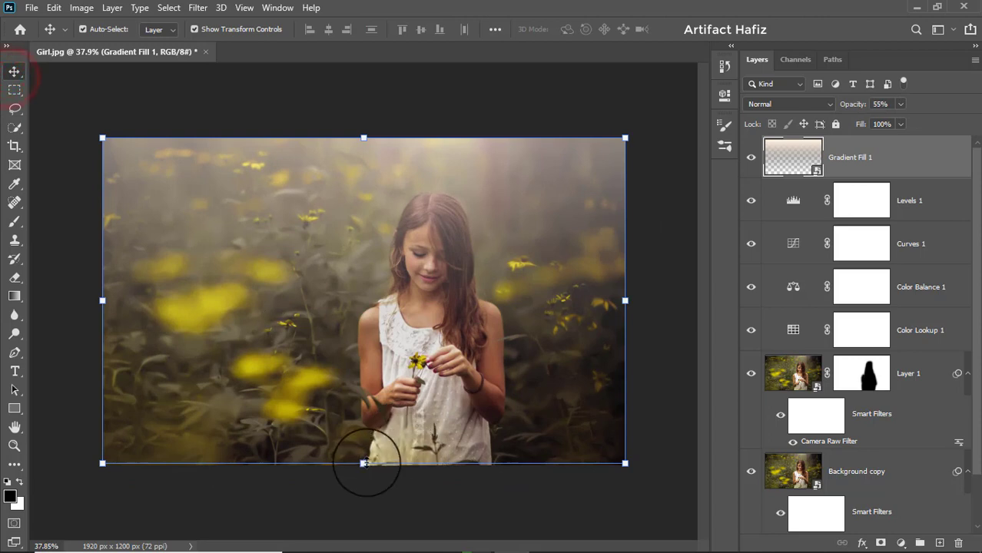
key(ctrl+t)
drag(363, 463, 363, 431)
click(694, 31)
drag(417, 326, 460, 321)
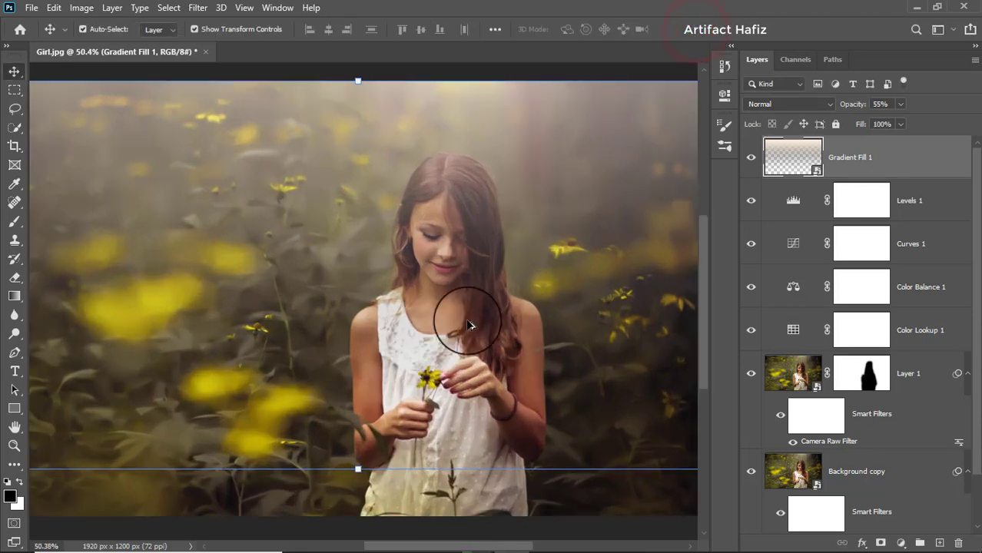
click(748, 164)
click(748, 164)
scroll(573, 261, down, 2)
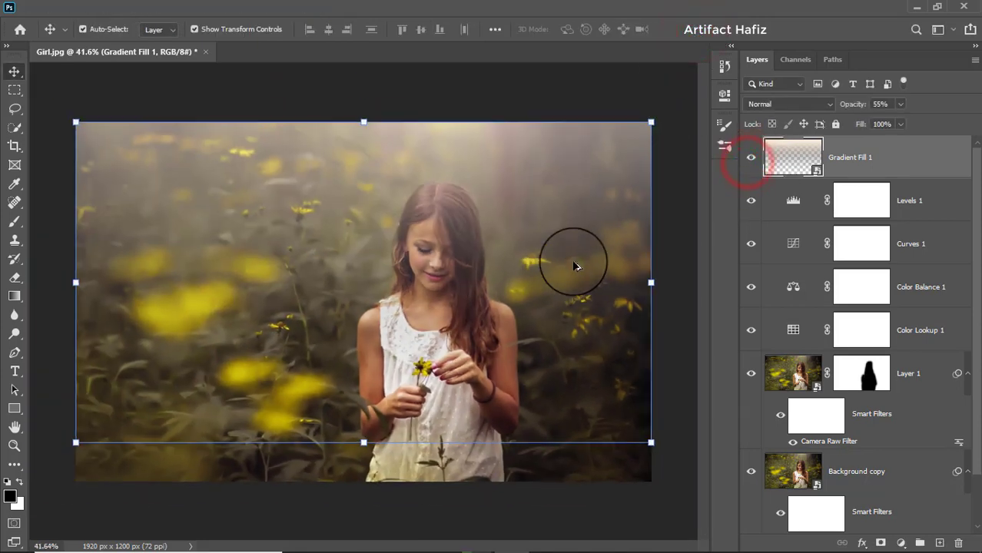
- Add a layer mask to the Gradient Fill layer and ready the Brush tool with black as the foreground color
click(870, 149)
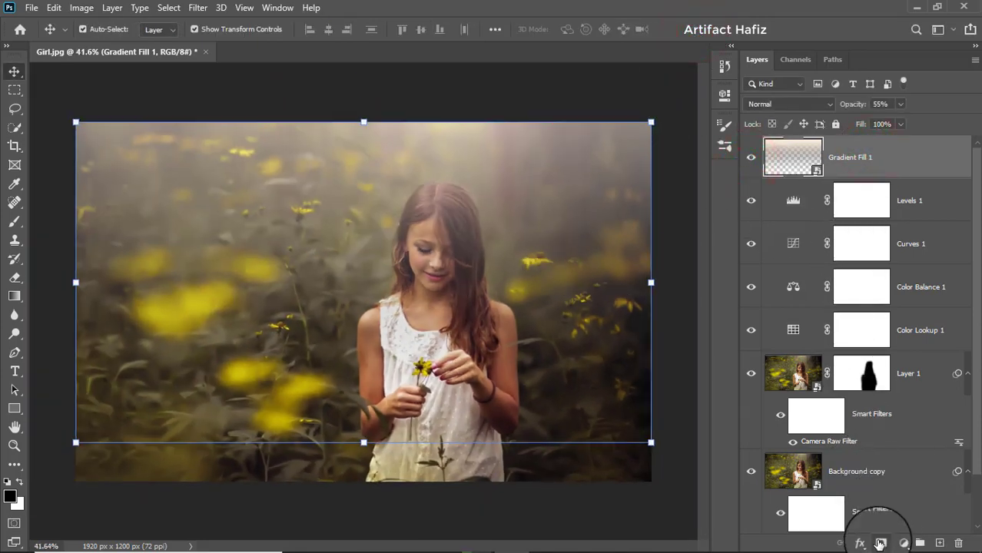
click(880, 542)
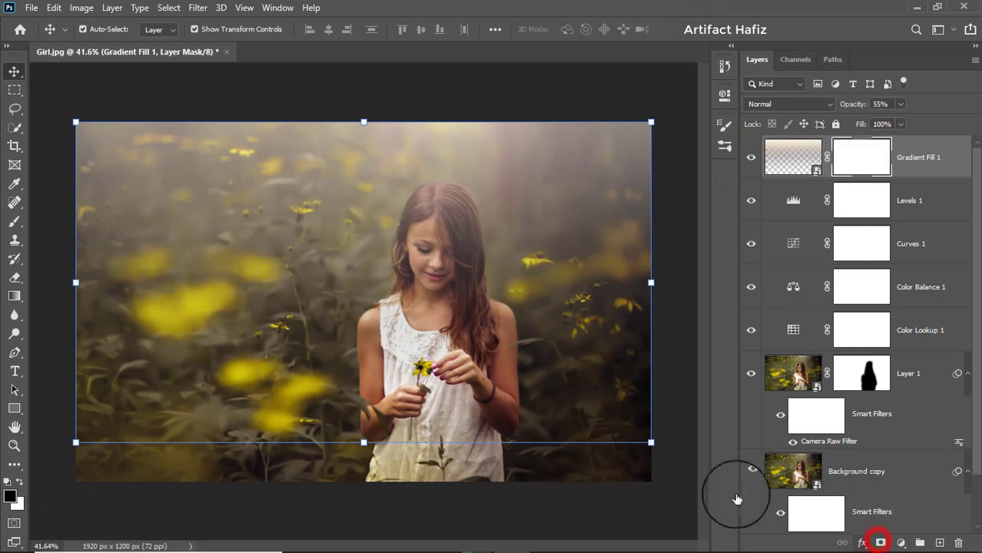
click(14, 221)
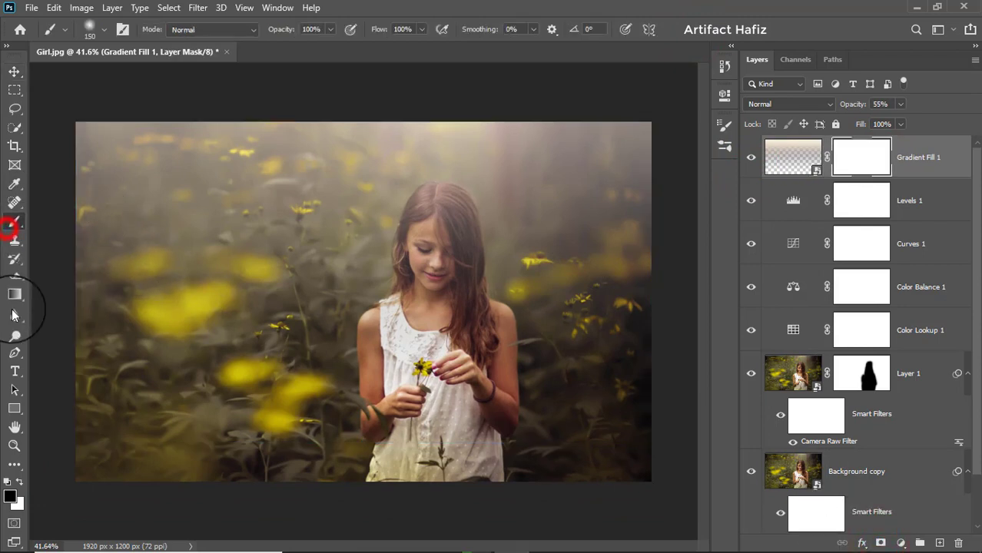
click(20, 483)
- Try to brush the haze off the girl's face with black on the layer mask, and undo the stroke
scroll(422, 230, up, 2)
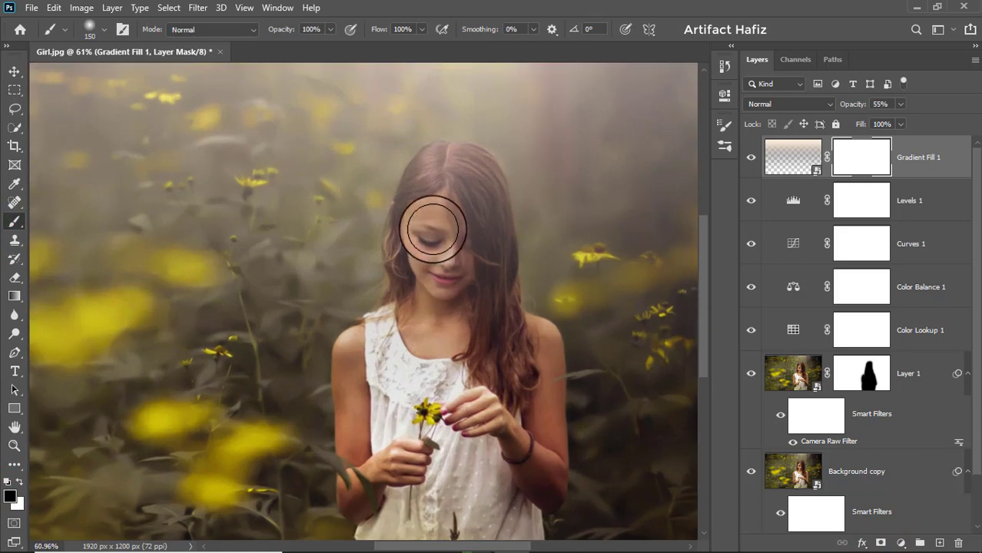
mouse_move(430, 190)
mouse_down()
mouse_move(435, 281)
mouse_move(441, 230)
mouse_up()
key(ctrl+z)
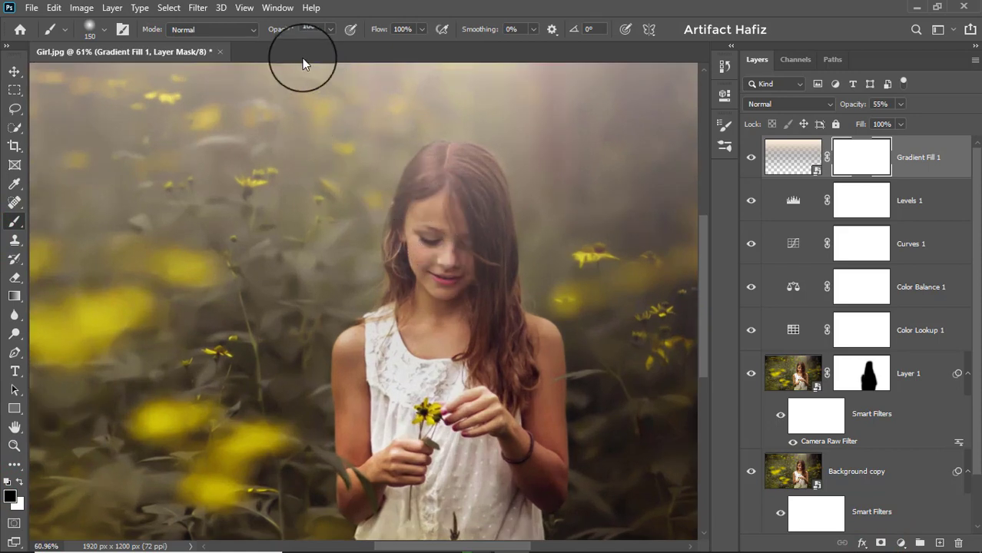
- Set the brush opacity to 24% and paint black on the Gradient Fill layer's mask to thin the haze over the girl's face and hair
click(330, 29)
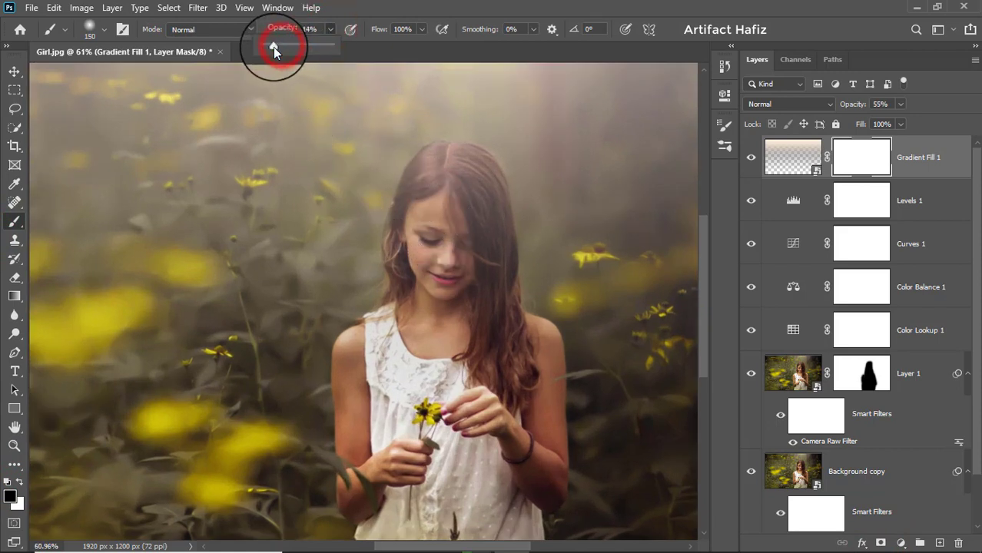
drag(272, 47, 279, 47)
click(411, 9)
mouse_move(440, 215)
mouse_down()
mouse_move(440, 309)
mouse_move(408, 280)
mouse_move(441, 300)
mouse_move(437, 263)
mouse_move(463, 288)
mouse_move(450, 187)
mouse_move(460, 220)
mouse_move(438, 215)
mouse_move(463, 368)
mouse_up()
mouse_move(436, 178)
mouse_down()
mouse_move(437, 306)
mouse_move(458, 294)
mouse_move(467, 344)
mouse_up()
scroll(464, 322, down, 4)
scroll(457, 325, up, 1)
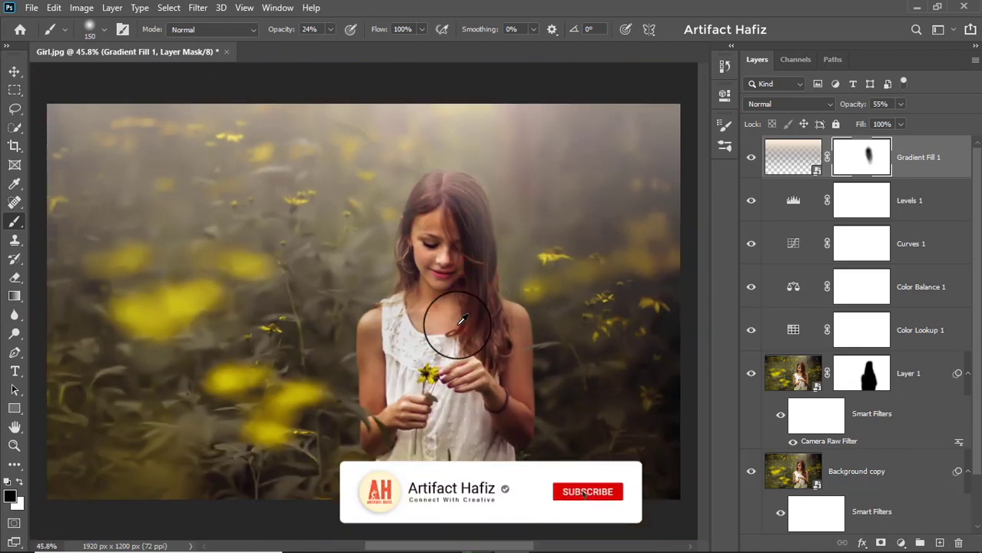
- Swap the brush color to white and paint part of the haze back over the girl's head and hair on the mask
scroll(458, 323, up, 1)
click(19, 482)
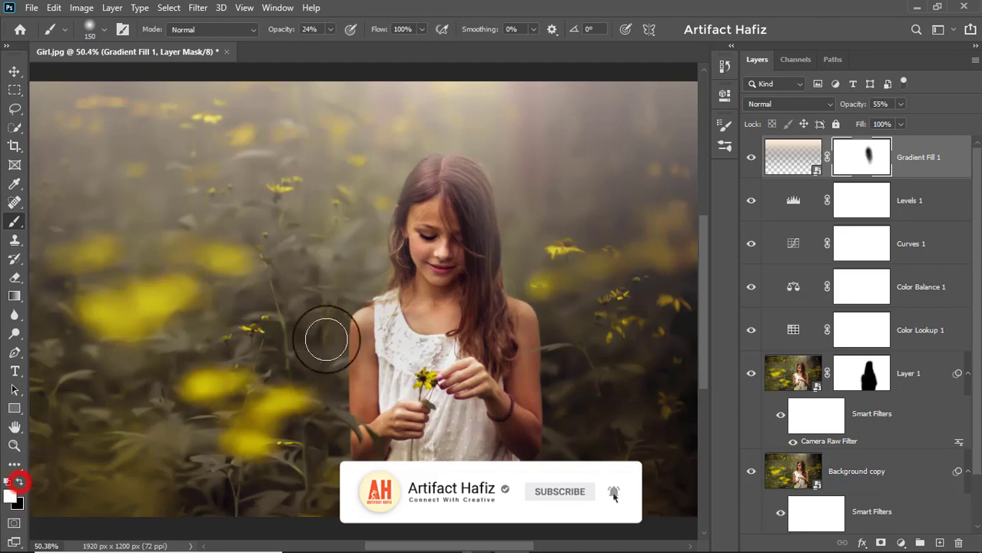
mouse_move(431, 202)
mouse_down()
mouse_move(436, 315)
mouse_move(448, 258)
mouse_up()
mouse_move(463, 247)
mouse_down()
mouse_move(464, 293)
mouse_move(446, 298)
mouse_move(458, 288)
mouse_up()
drag(470, 195, 480, 334)
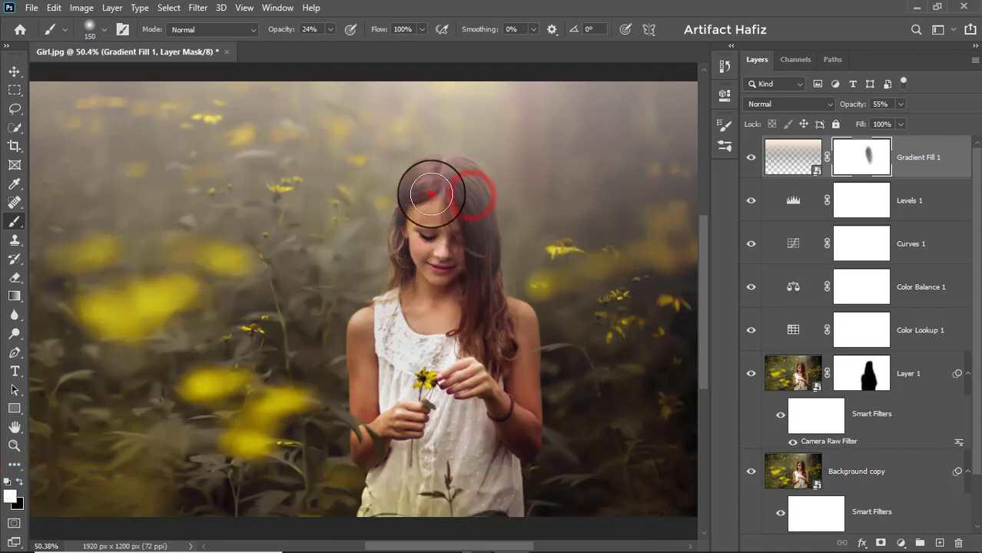
scroll(478, 339, down, 1)
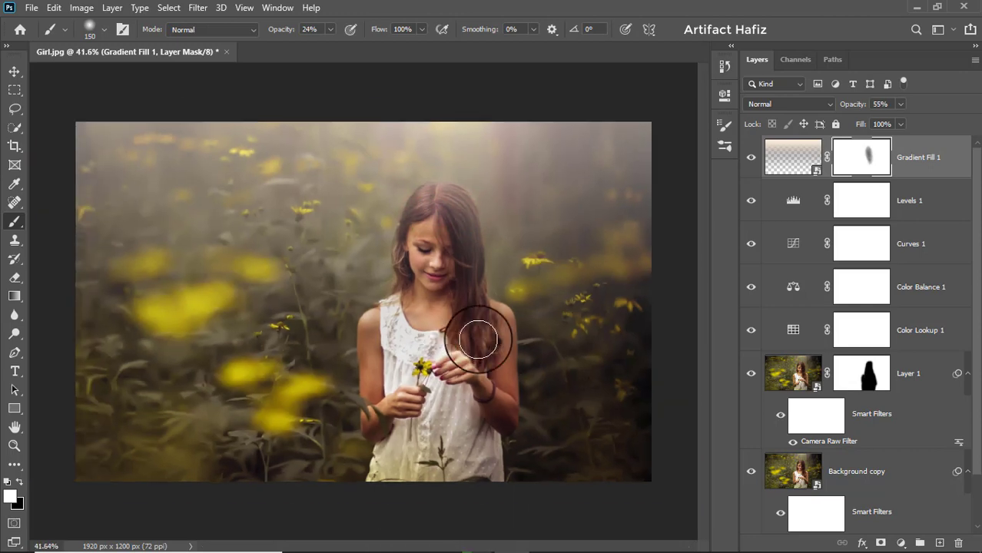
scroll(467, 324, up, 1)
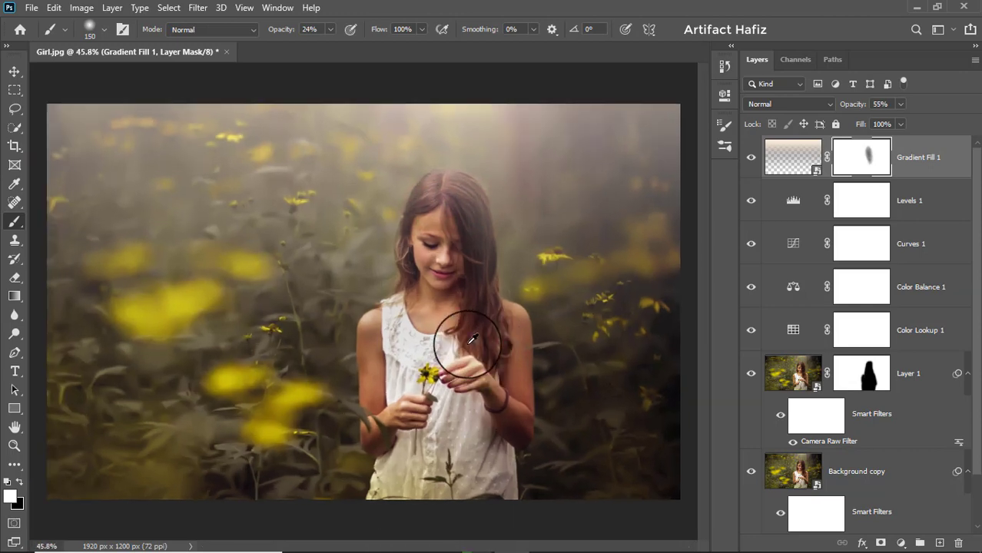
- Compare the photo with and without the masked Gradient Fill haze
click(921, 158)
click(750, 159)
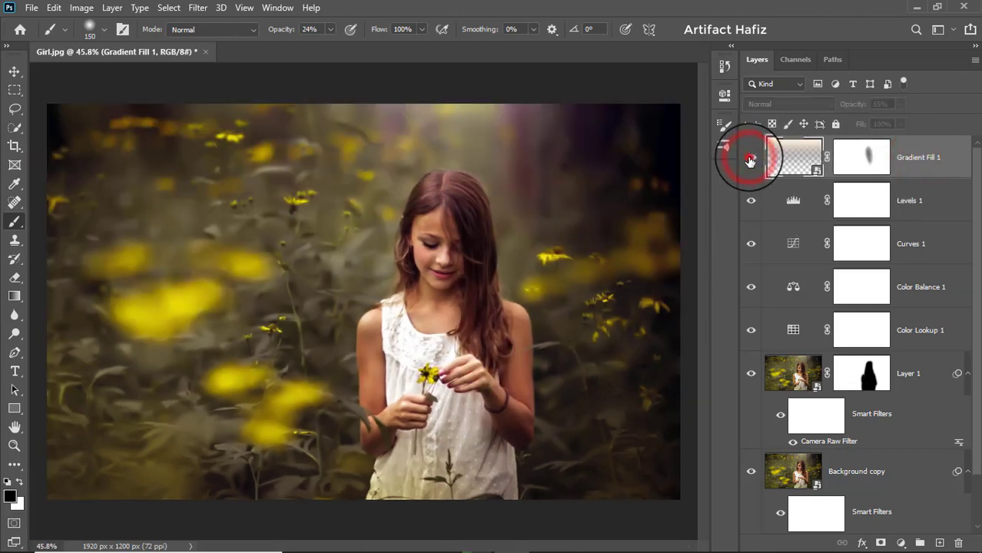
click(749, 159)
- Stamp all visible layers into a new layer above Gradient Fill 1 and convert it for smart filters
click(927, 153)
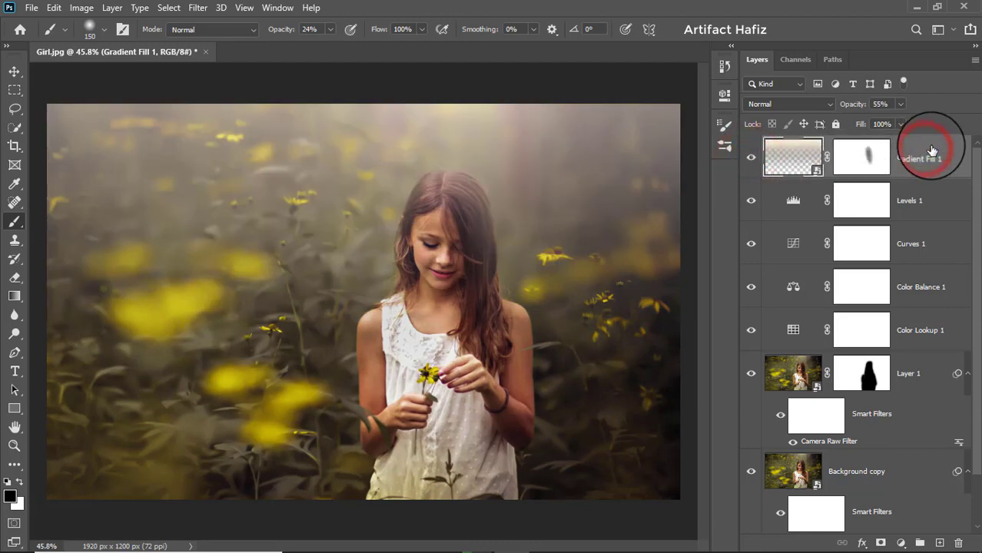
key(ctrl+alt+shift+e)
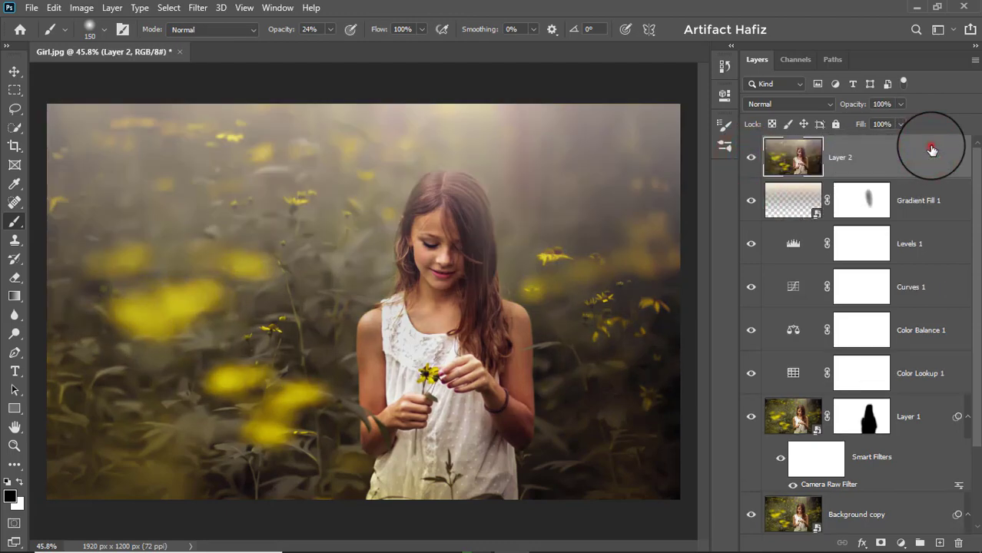
click(197, 8)
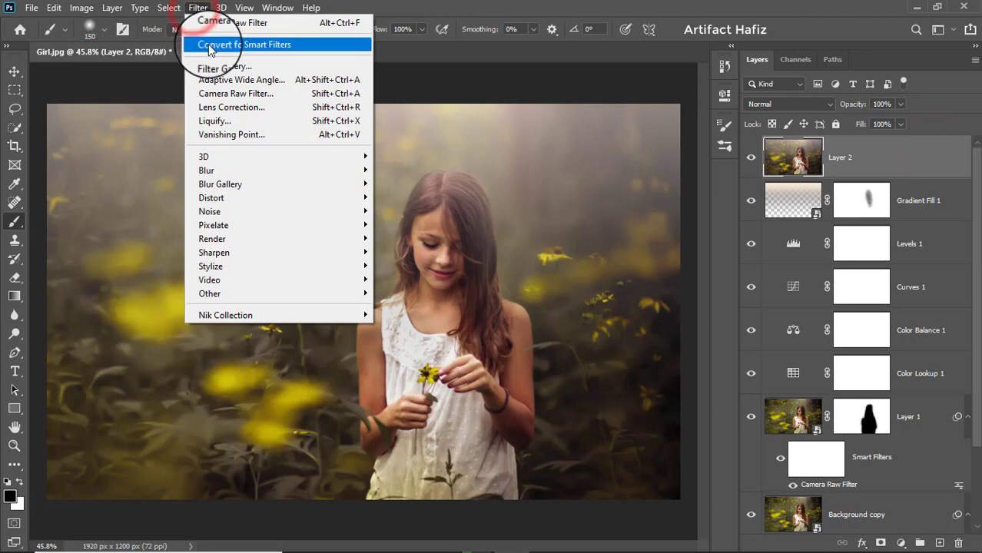
click(212, 44)
- Apply a Camera Raw Filter to the stamped layer with Highlights -22, Shadows +25, Whites +13 and Clarity +3
click(197, 9)
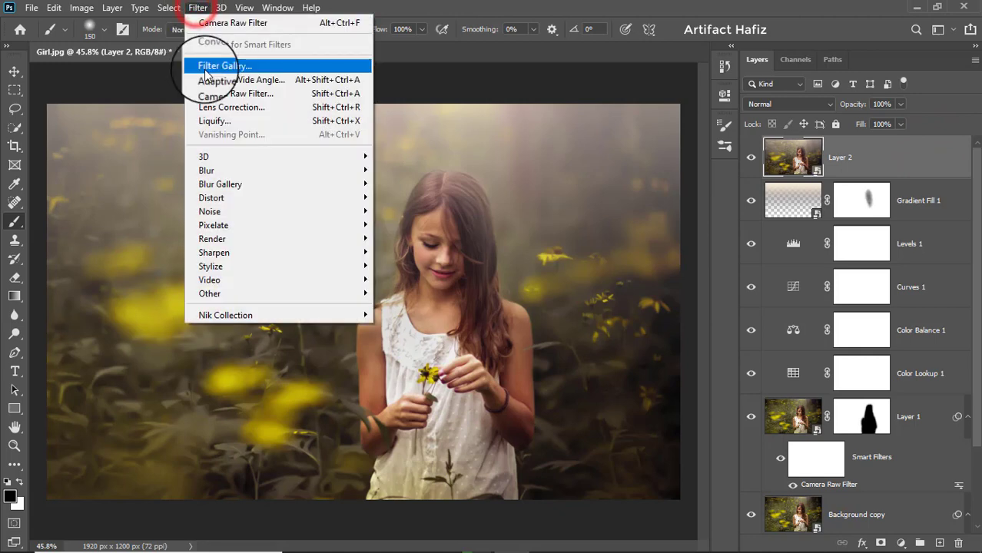
click(207, 93)
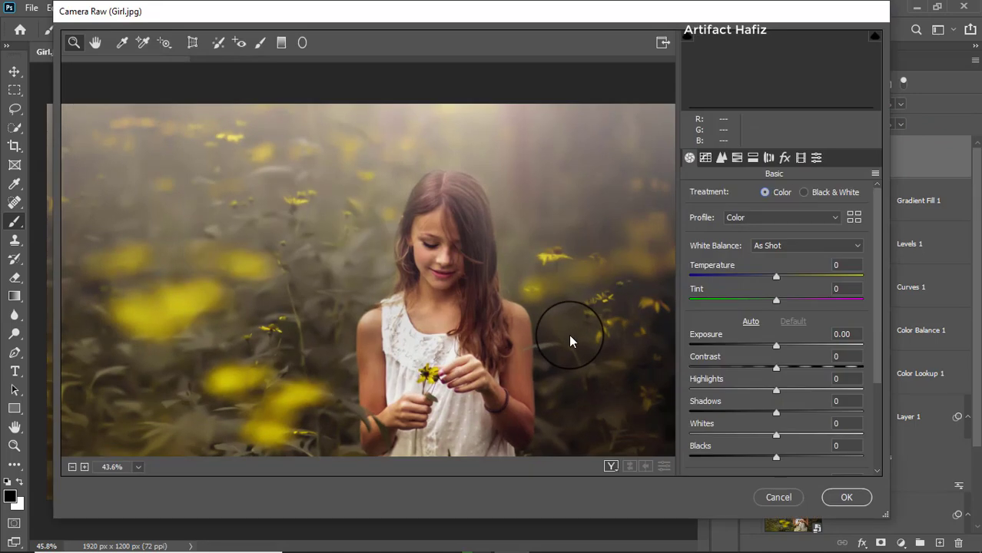
scroll(799, 344, down, 2)
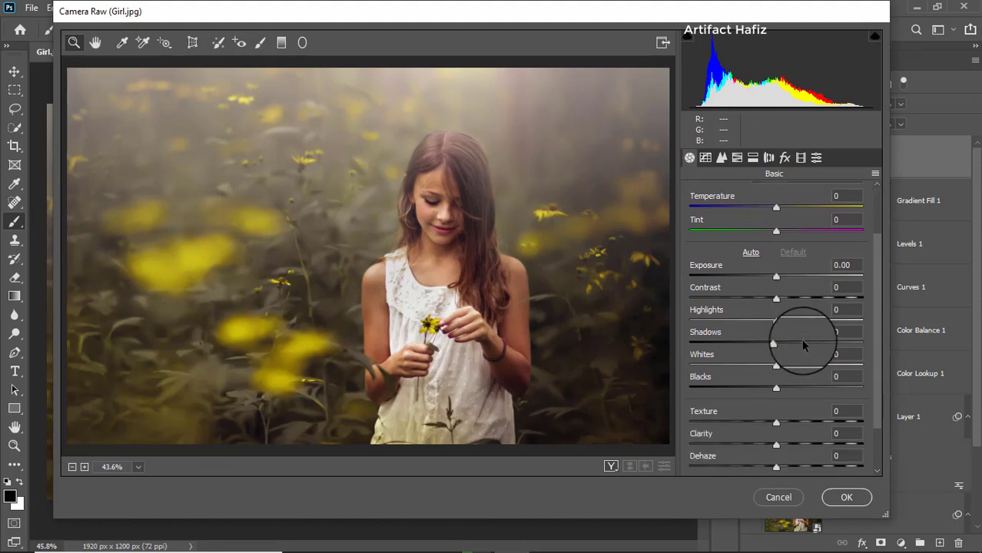
scroll(802, 346, down, 1)
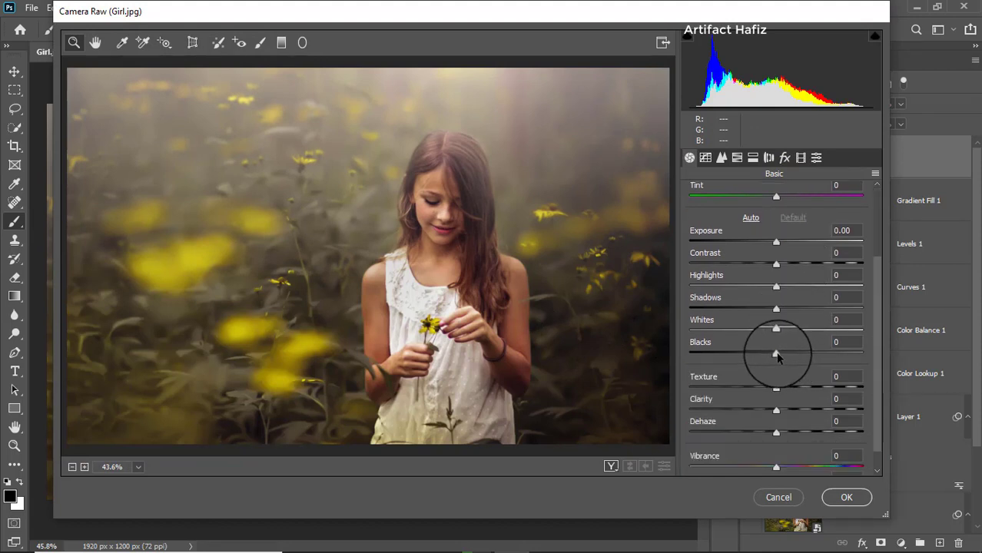
drag(775, 309, 760, 291)
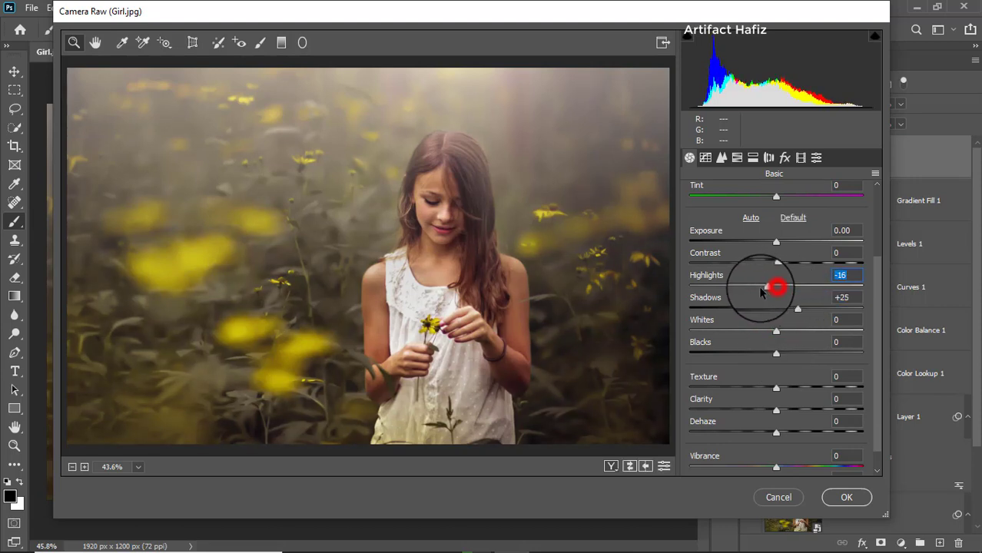
mouse_move(778, 332)
mouse_down()
mouse_move(815, 330)
mouse_move(788, 335)
mouse_up()
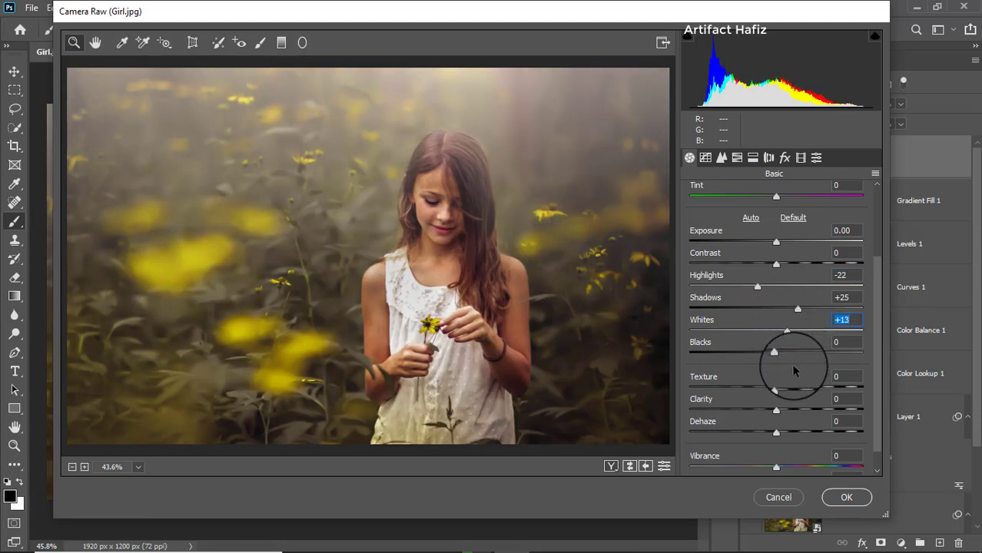
drag(774, 408, 780, 417)
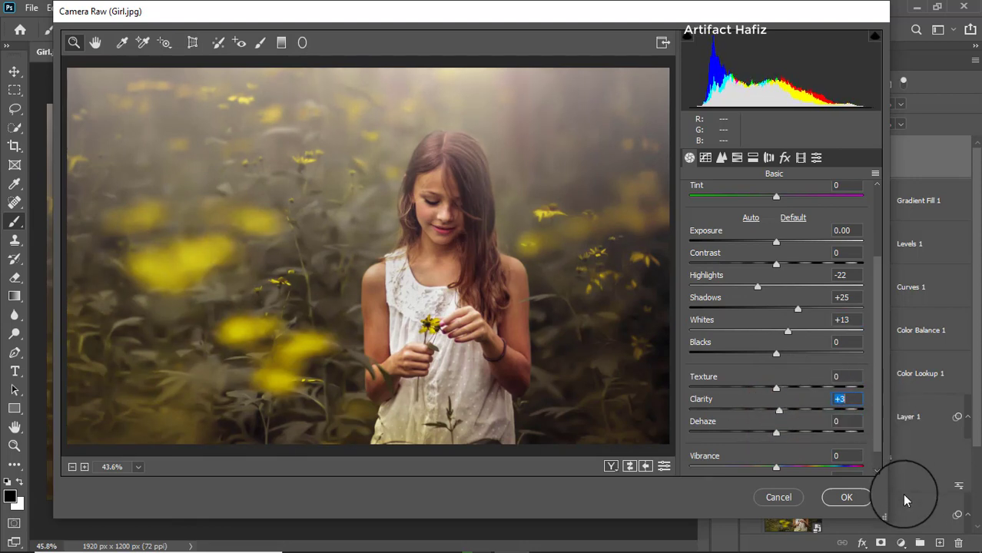
click(844, 497)
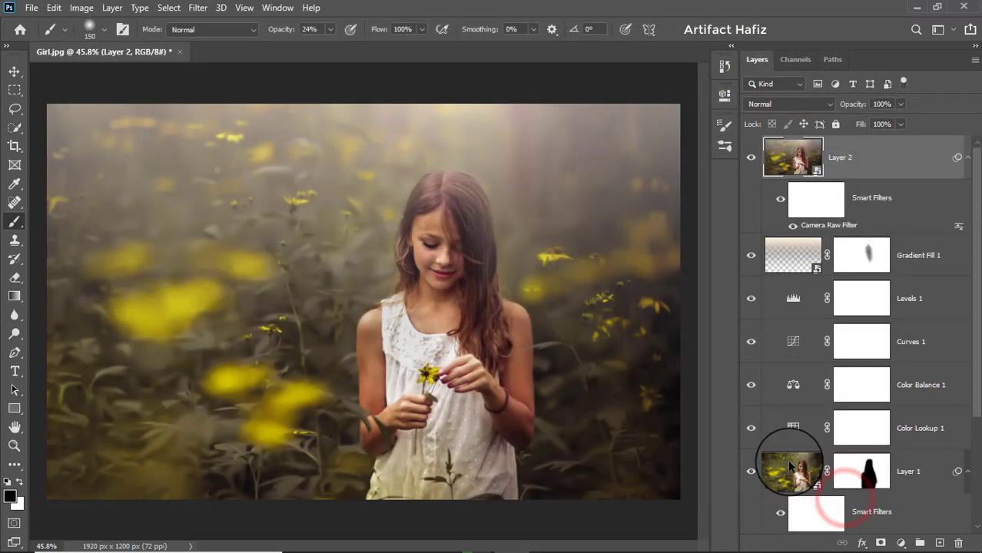
- Compare the finished grade with the original photo by showing only the Background layer and restoring all layers
scroll(784, 373, down, 4)
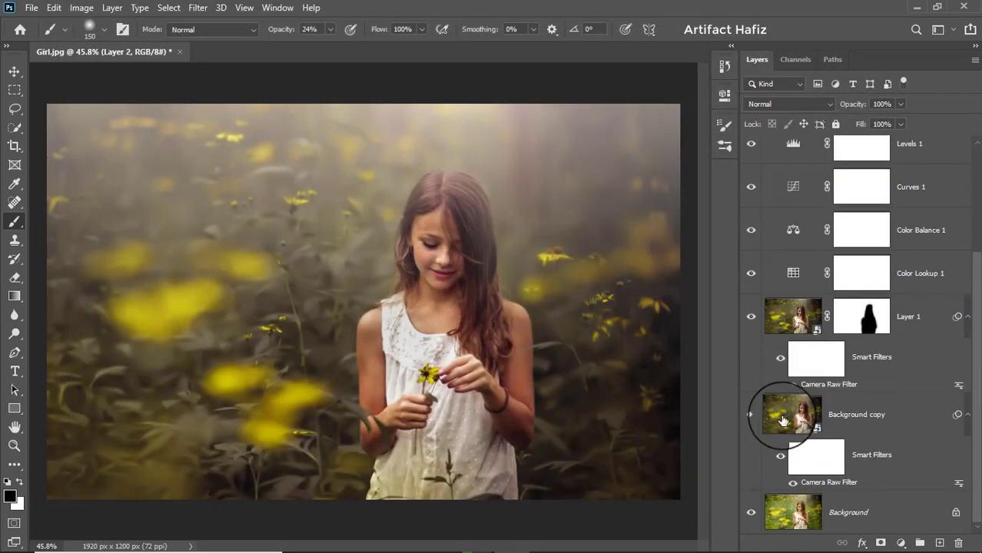
alt+click(750, 513)
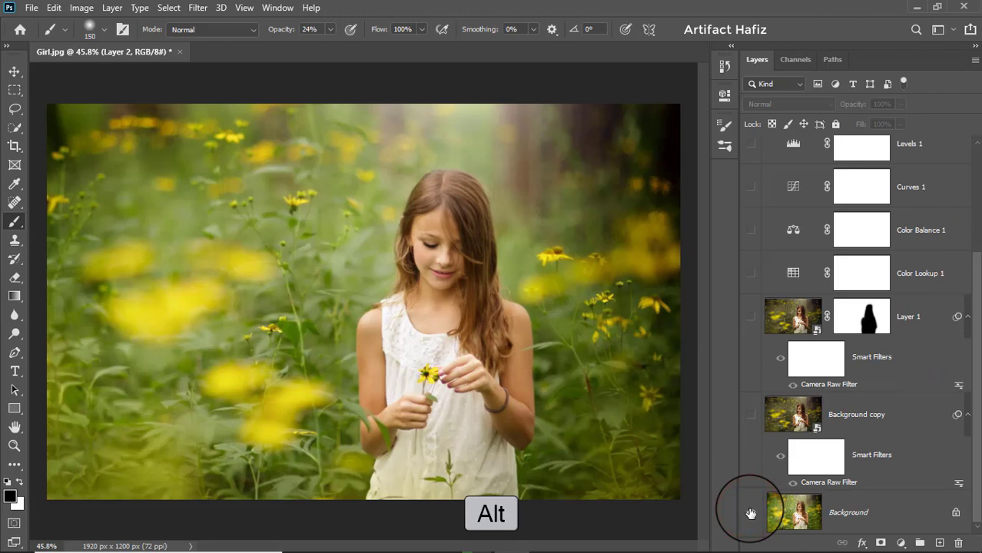
alt+click(751, 513)
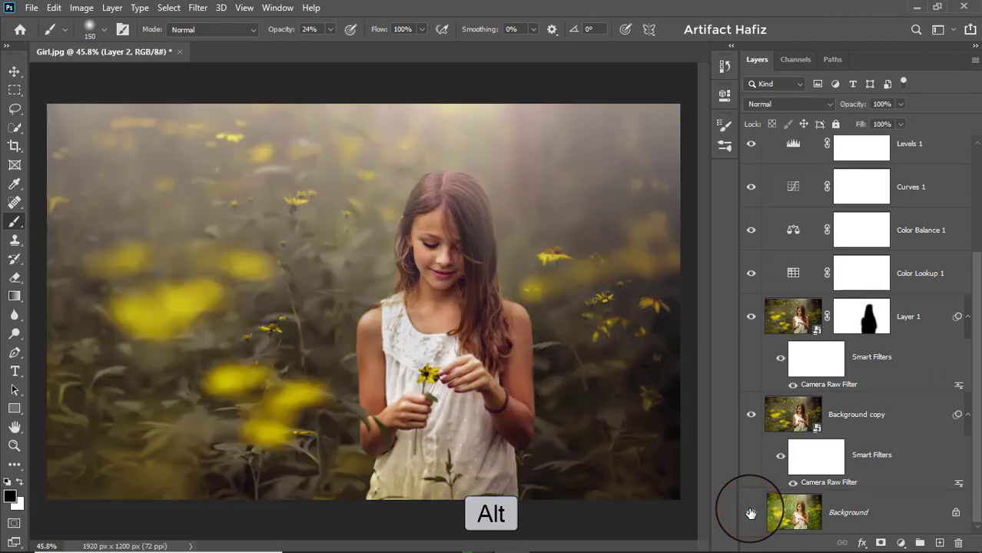
alt+click(750, 513)
alt+click(750, 513)
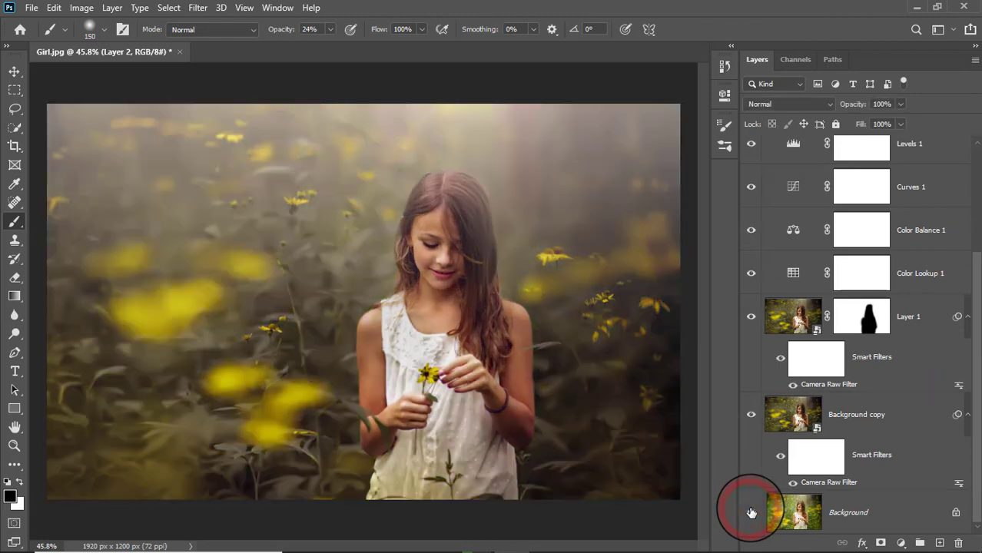